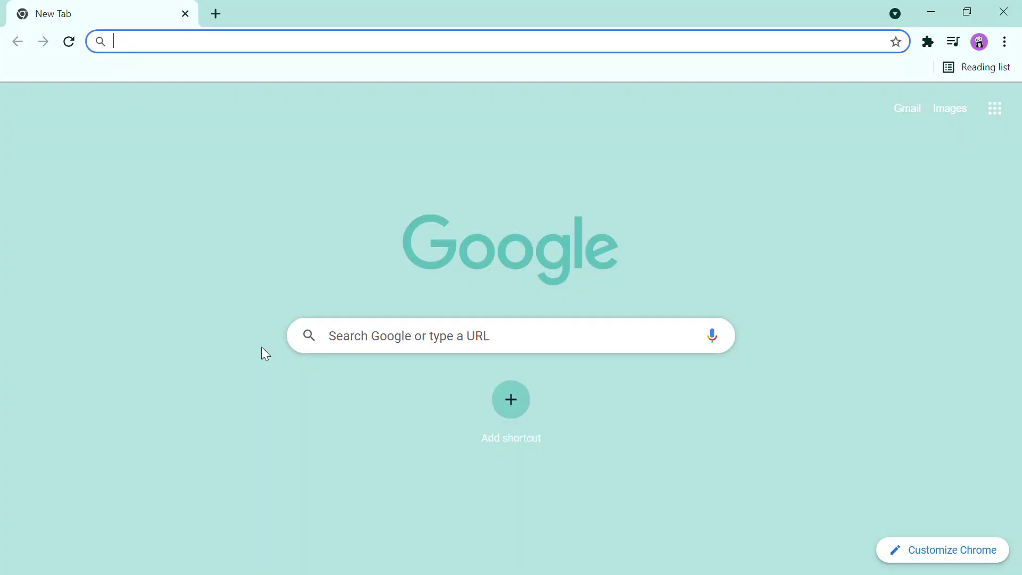
pyautogui.write('kaoj')
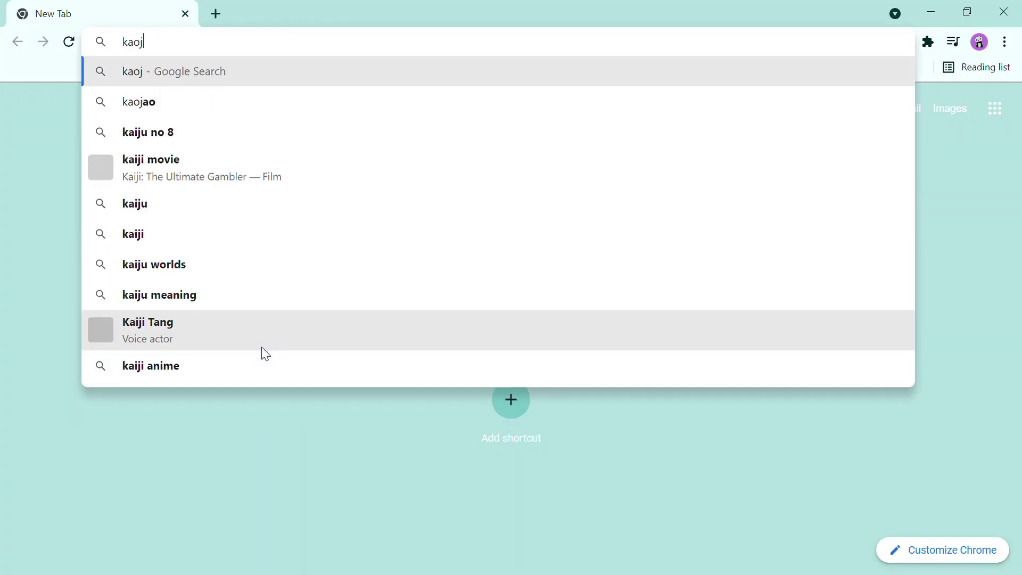
pyautogui.write('ao.com')
# Step: Go to kaojao.com, start signing up and connect the Lancetti Facebook page
pyautogui.press('Return')
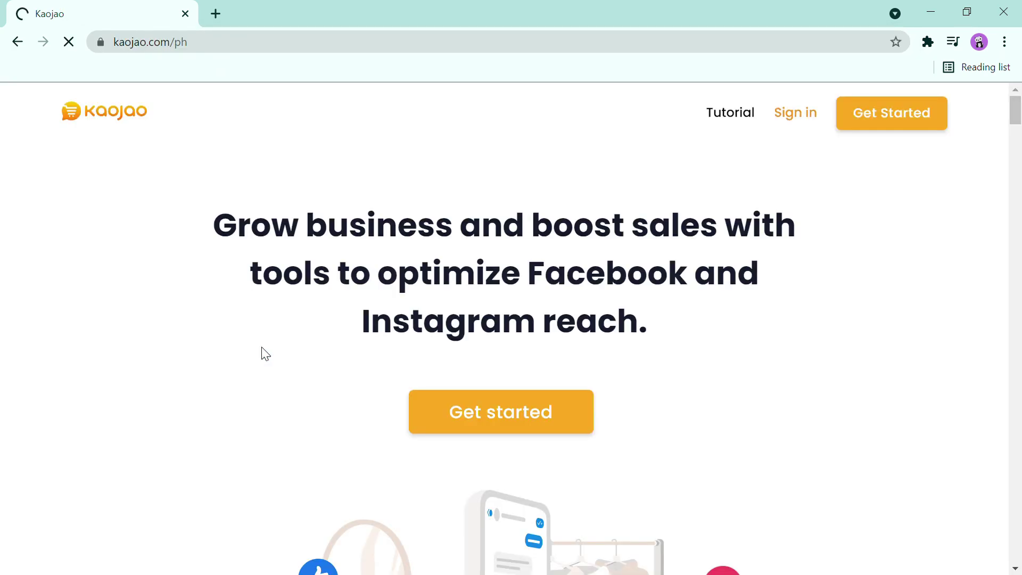
pyautogui.click(541, 420)
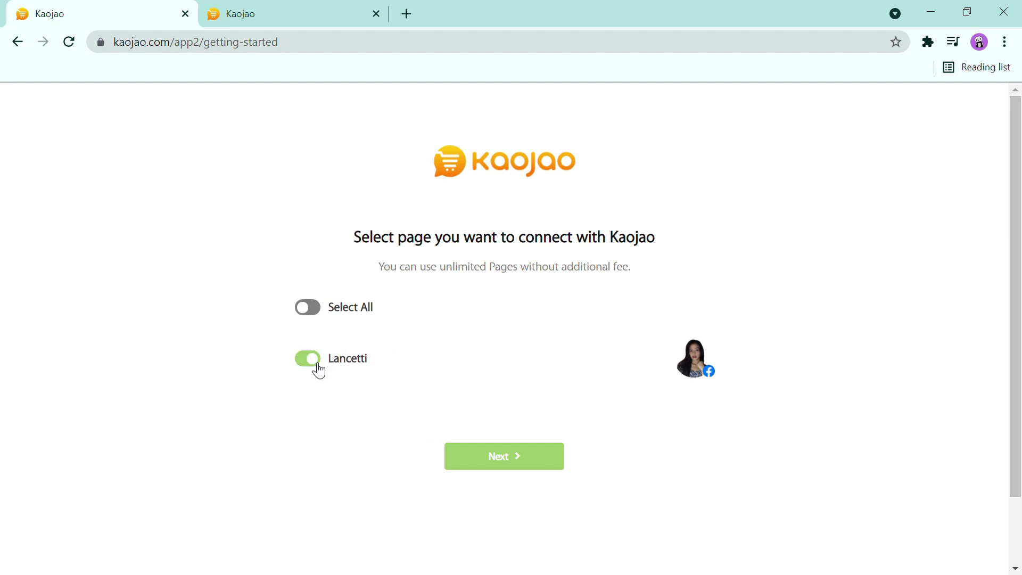
pyautogui.click(475, 456)
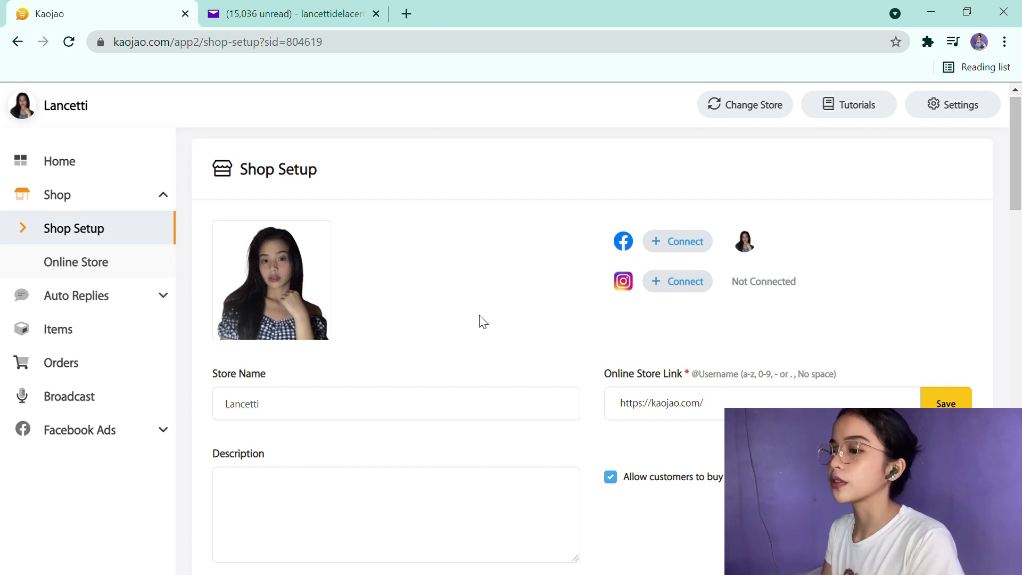
pyautogui.scroll(-1, 548, 390)
pyautogui.scroll(1, 548, 389)
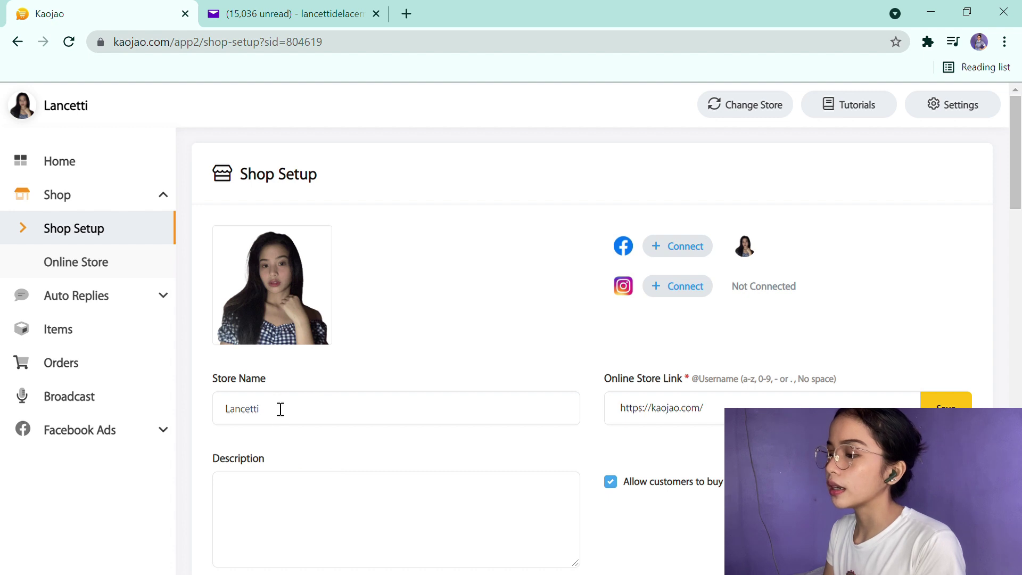
pyautogui.scroll(-1, 401, 417)
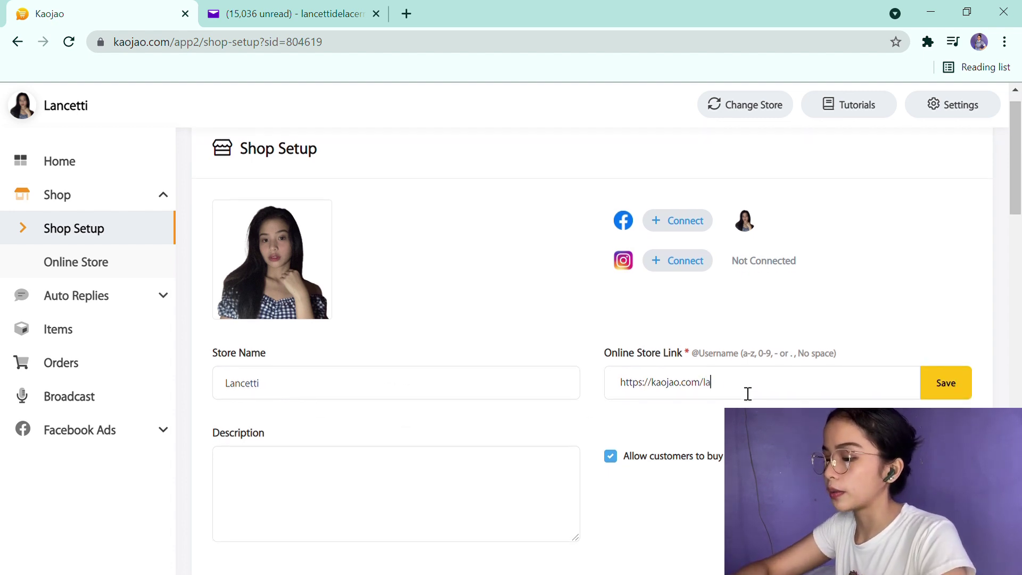
pyautogui.write('ti')
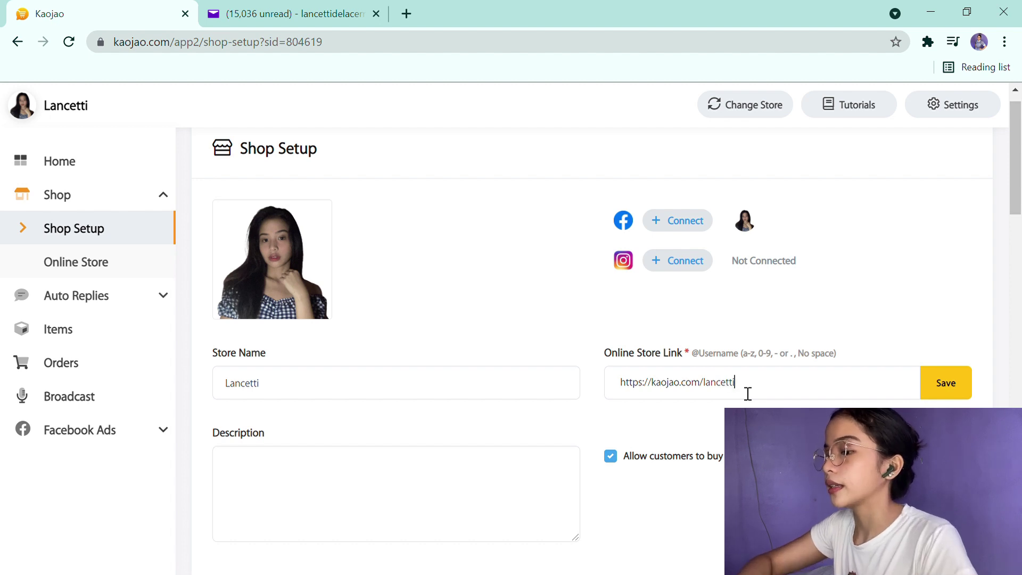
# Step: Save the online store link as kaojao.com/lancetti
pyautogui.click(951, 382)
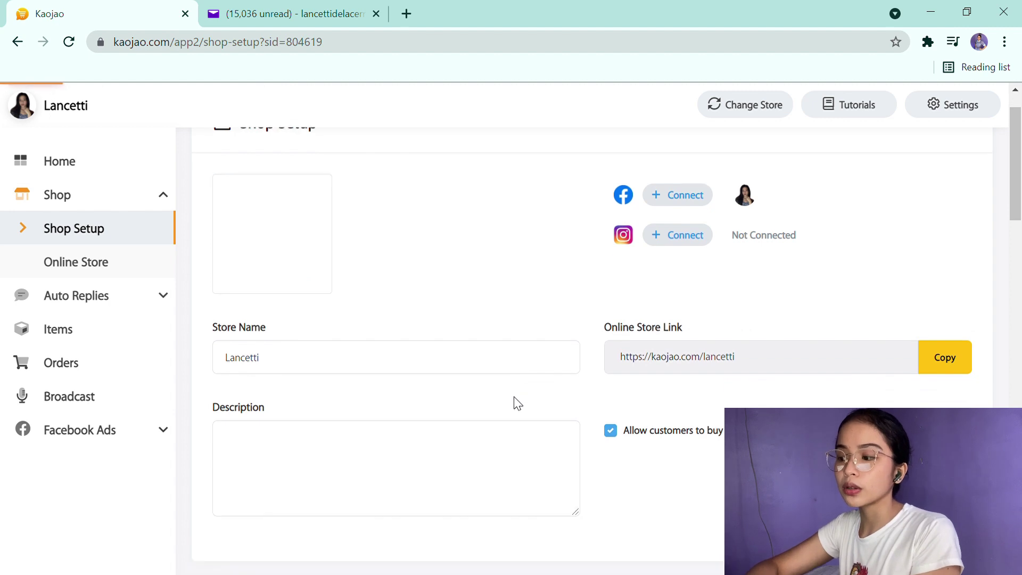
pyautogui.scroll(-2, 514, 402)
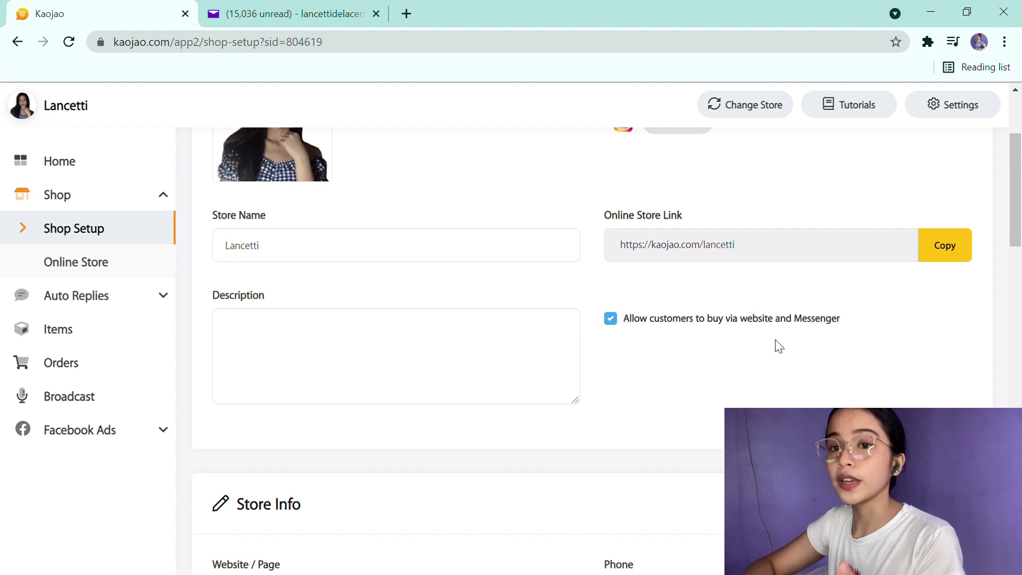
pyautogui.scroll(-1, 678, 328)
pyautogui.scroll(-2, 678, 327)
pyautogui.scroll(-1, 678, 327)
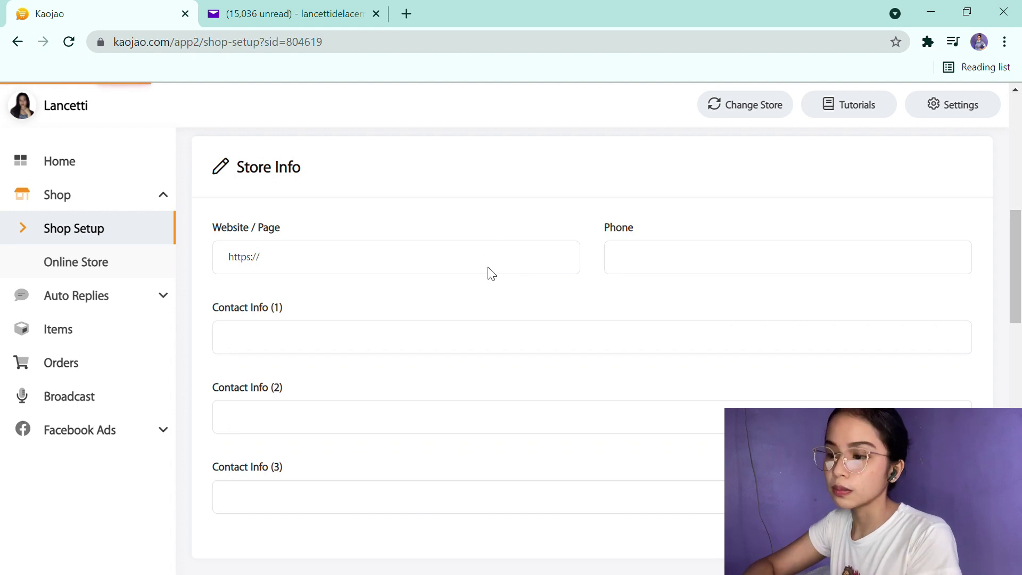
pyautogui.scroll(-1, 493, 292)
pyautogui.scroll(-2, 547, 314)
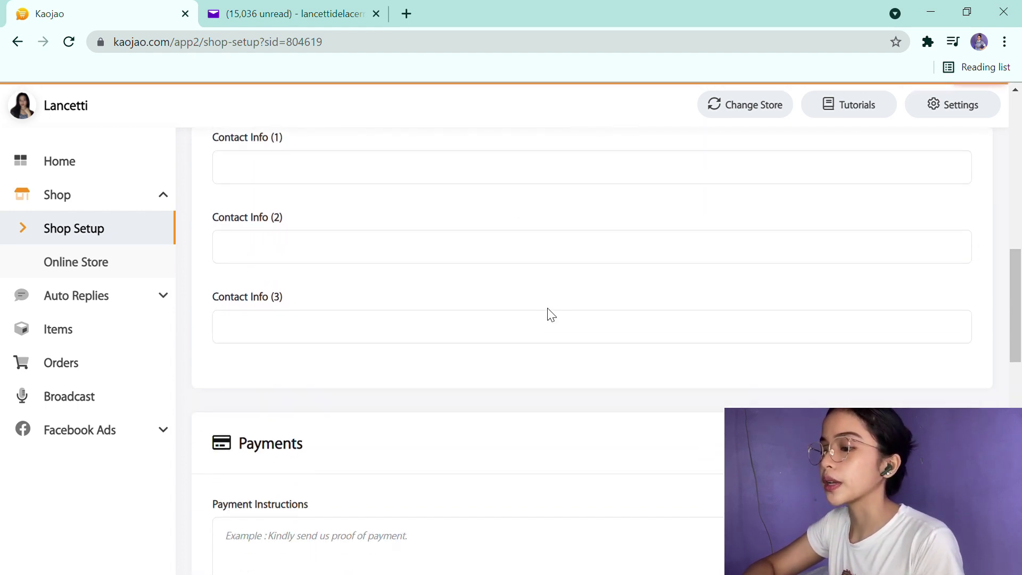
pyautogui.scroll(-1, 546, 314)
pyautogui.scroll(-1, 547, 314)
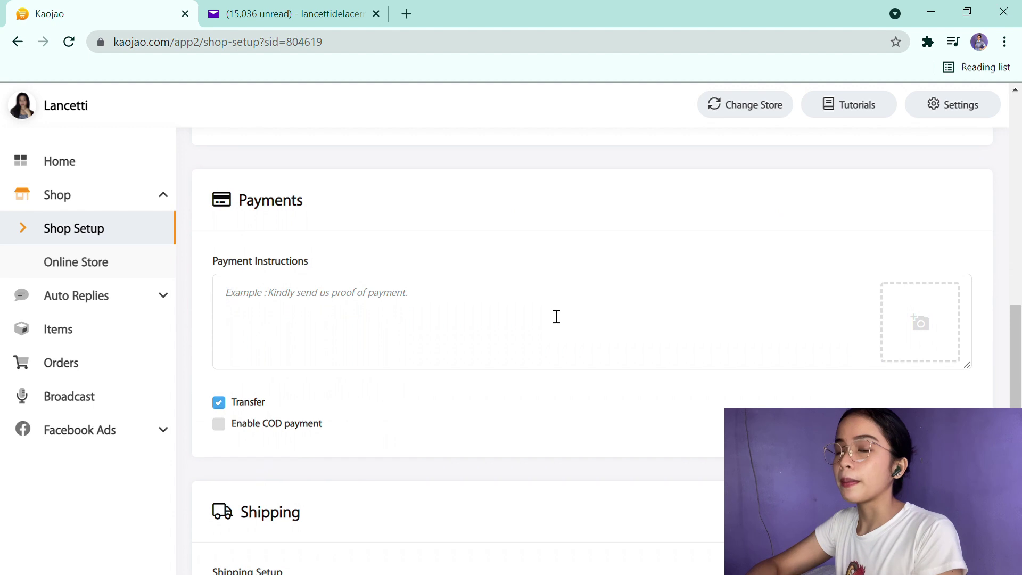
pyautogui.scroll(-2, 556, 316)
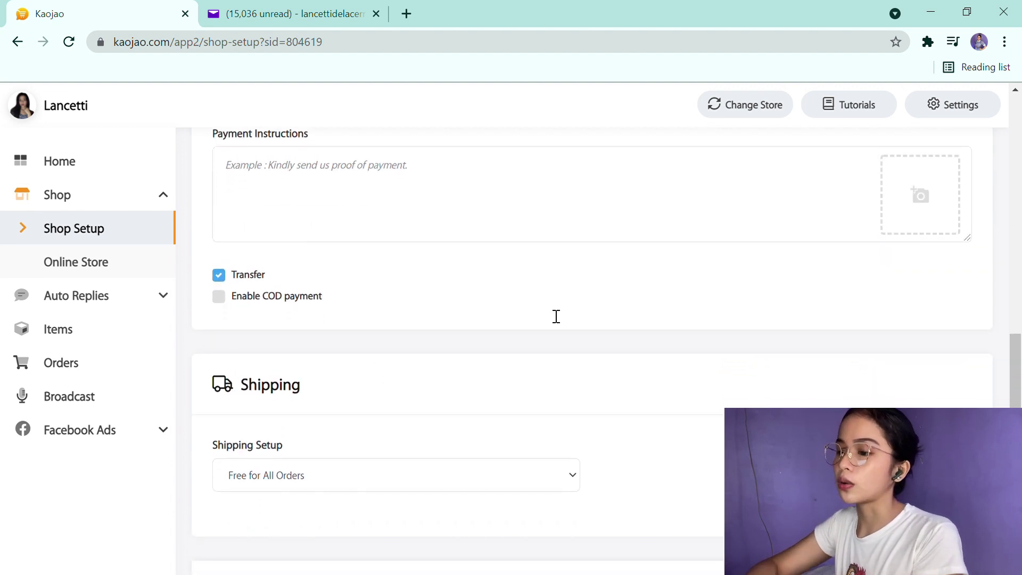
pyautogui.scroll(-1, 548, 312)
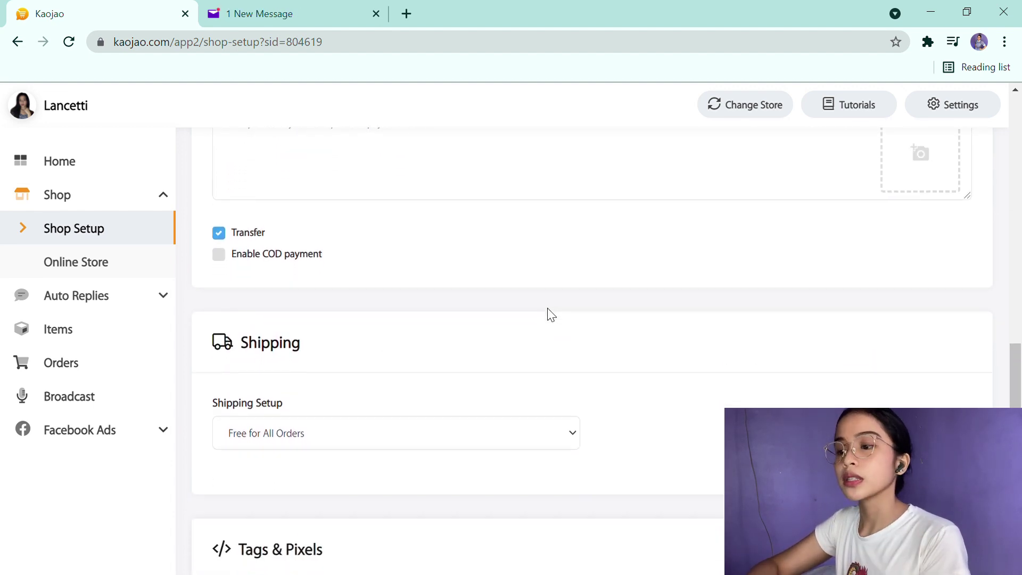
pyautogui.scroll(-1, 546, 314)
pyautogui.scroll(-1, 392, 332)
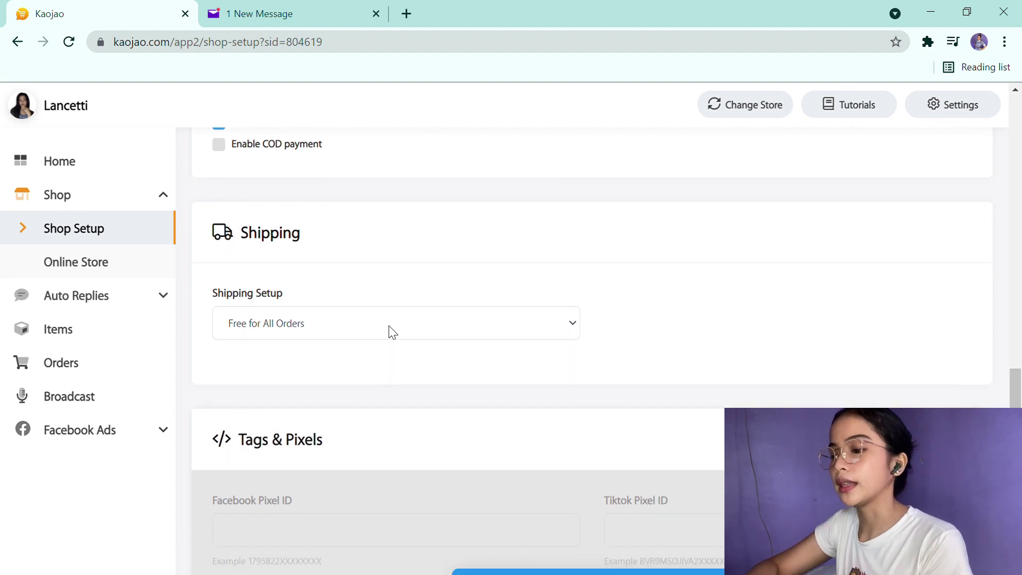
pyautogui.scroll(-2, 355, 357)
pyautogui.scroll(-3, 356, 357)
pyautogui.scroll(6, 357, 357)
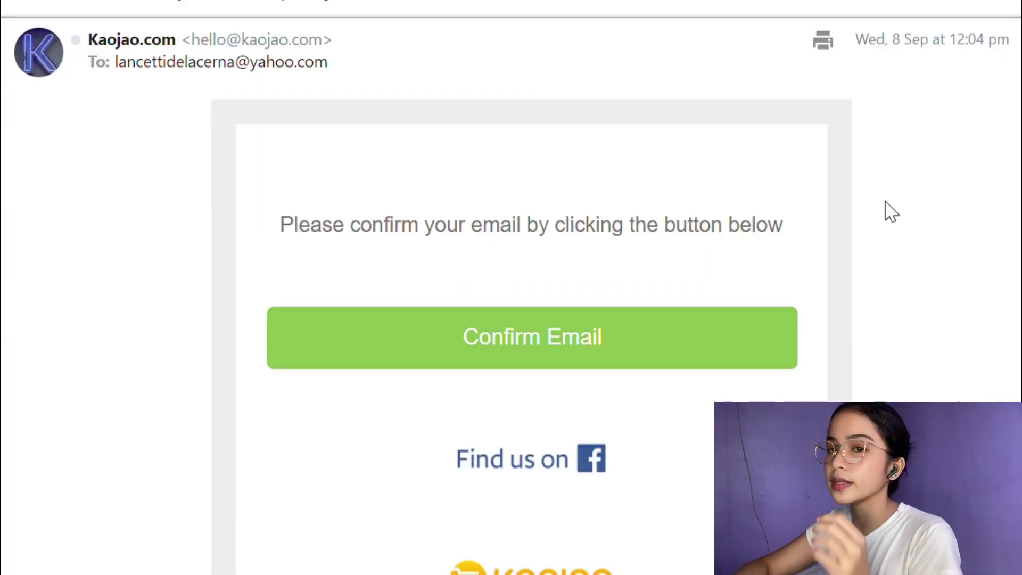
pyautogui.scroll(-1, 887, 208)
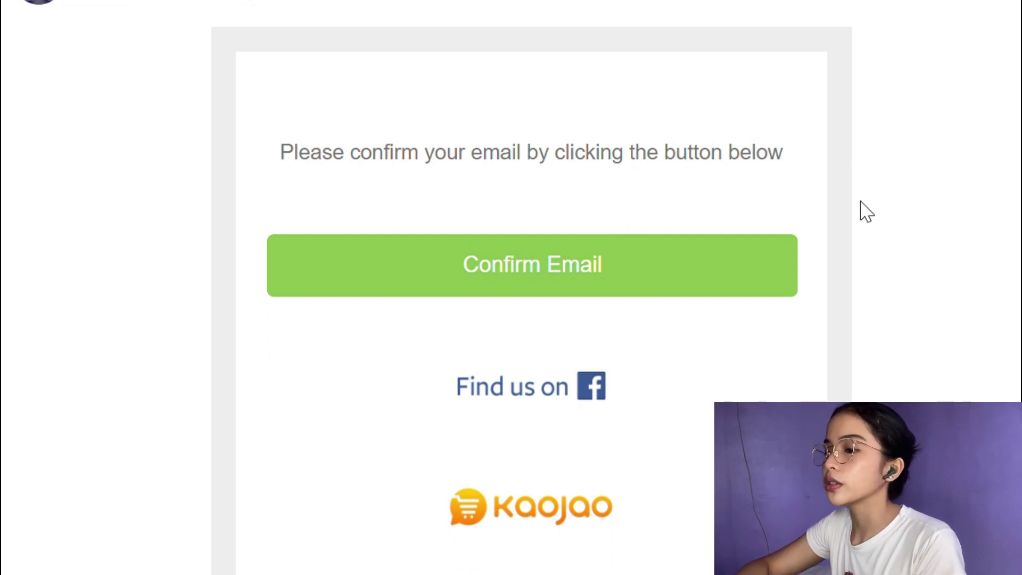
pyautogui.scroll(1, 866, 211)
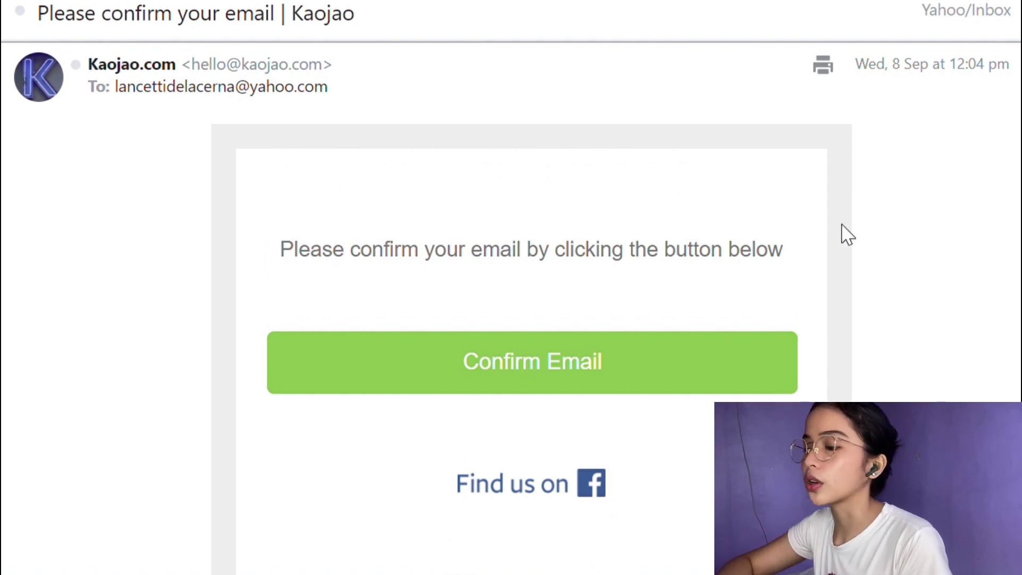
# Step: Confirm the Kaojao account email from the confirmation message
pyautogui.click(749, 373)
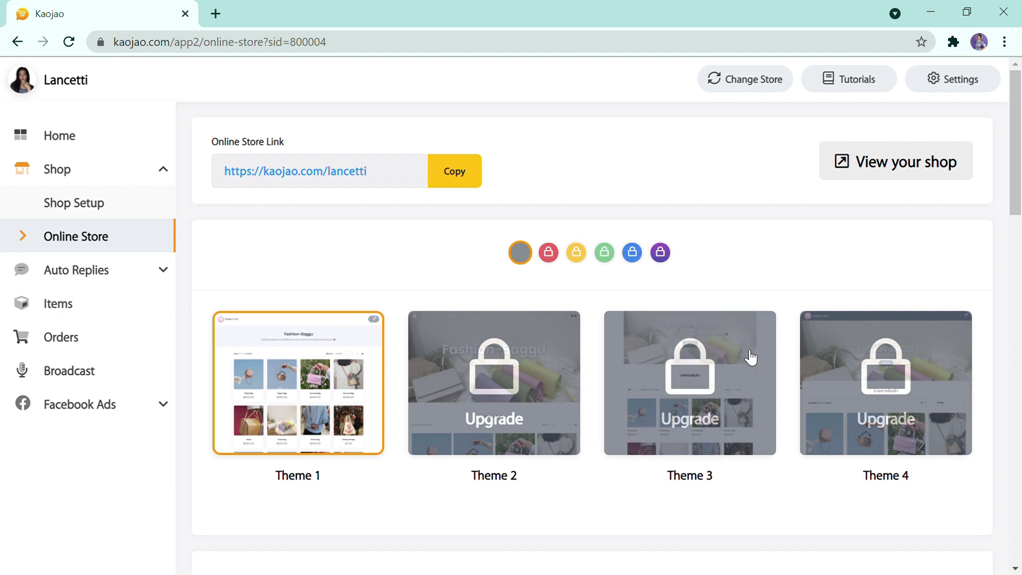
pyautogui.scroll(-1, 751, 358)
pyautogui.scroll(1, 511, 238)
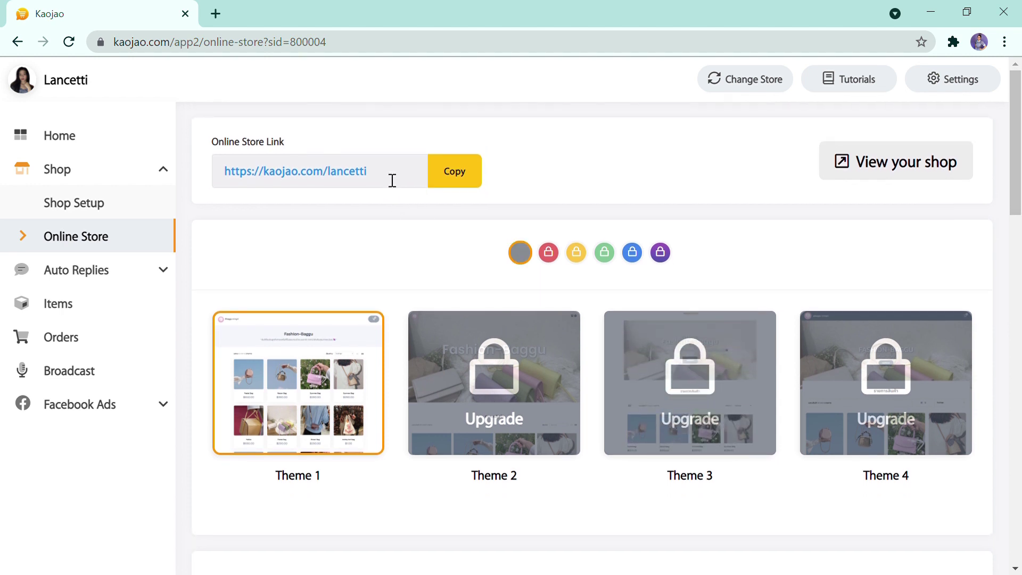
pyautogui.moveTo(392, 179); pyautogui.dragTo(210, 179)
# Step: Deselect the store link text on the Online Store page
pyautogui.click(350, 250)
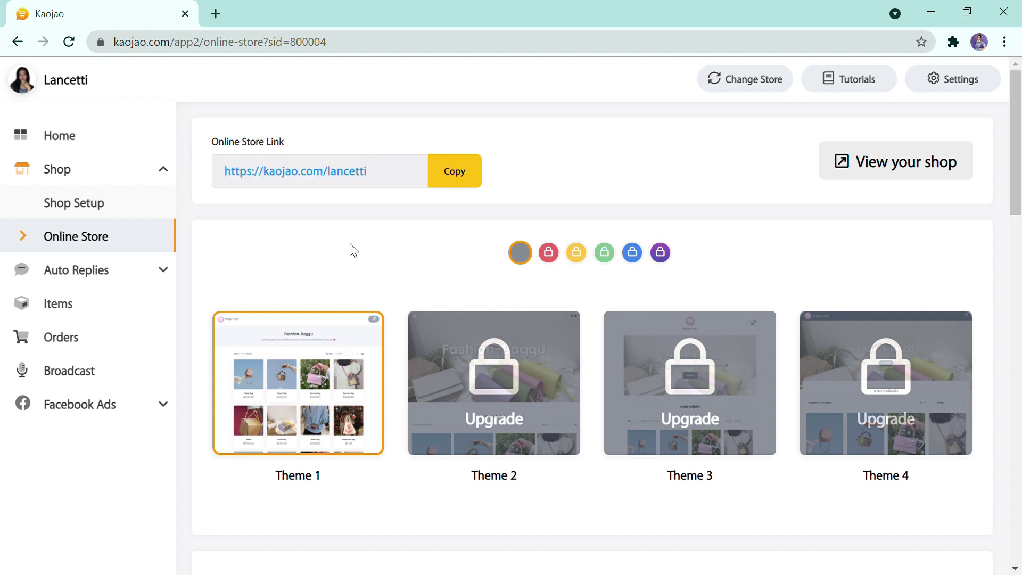
pyautogui.scroll(-3, 661, 233)
pyautogui.scroll(-4, 304, 321)
pyautogui.moveTo(298, 215)
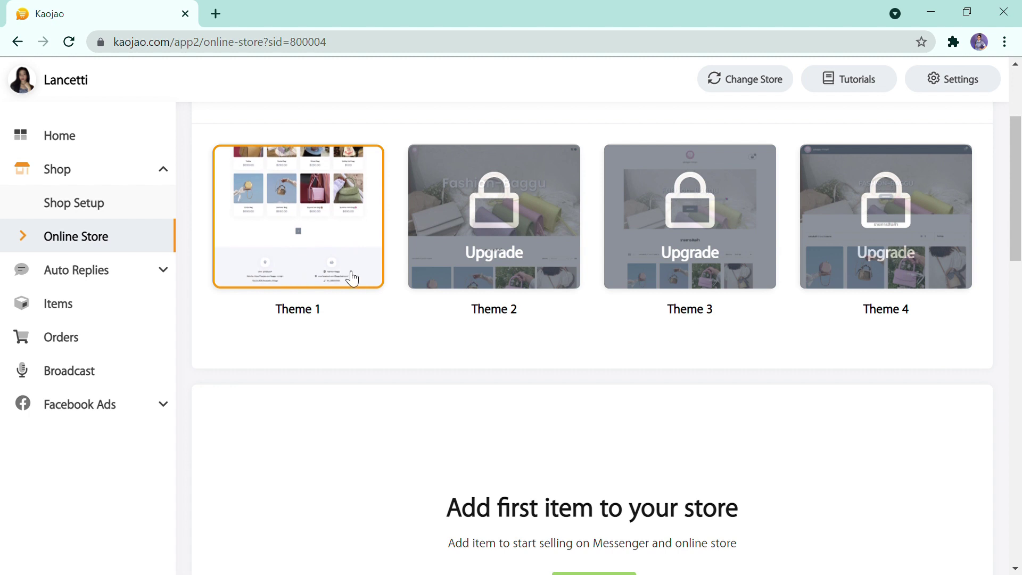
pyautogui.scroll(-3, 330, 226)
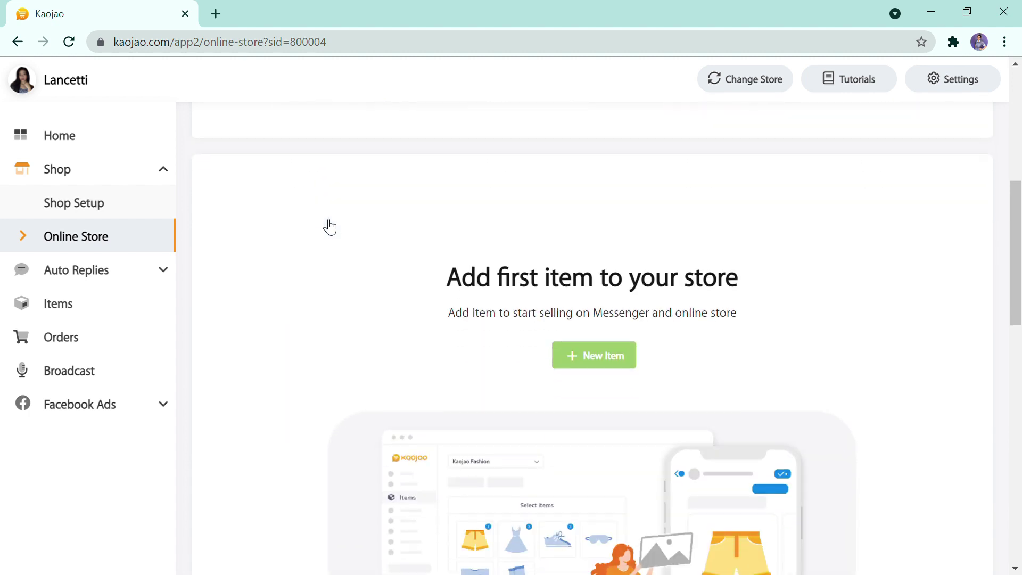
pyautogui.scroll(-3, 325, 223)
pyautogui.scroll(1, 324, 224)
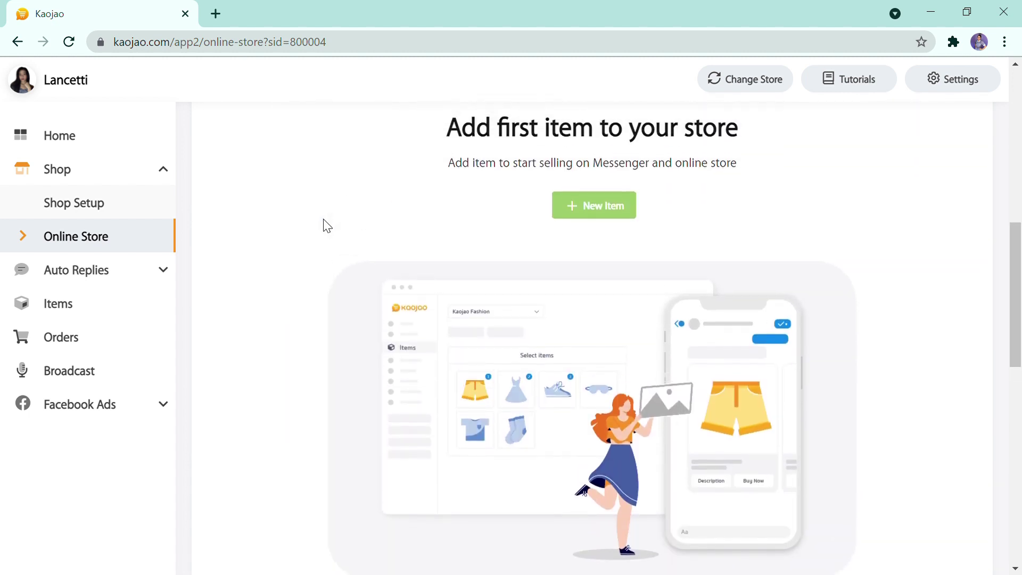
# Step: Start a new item with photo, name, pasted Facebook page URL and ₱500 price
pyautogui.click(608, 214)
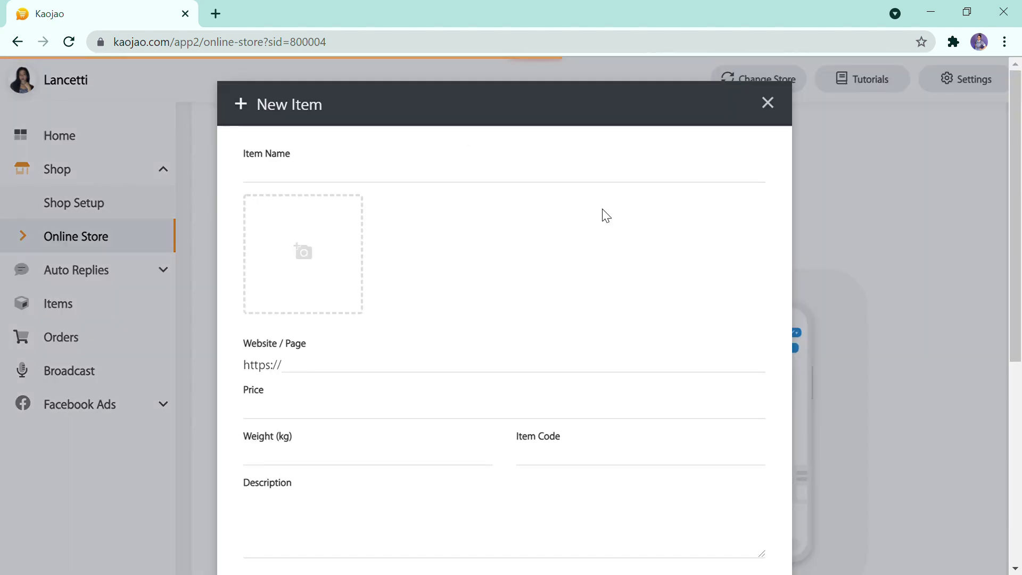
pyautogui.click(287, 290)
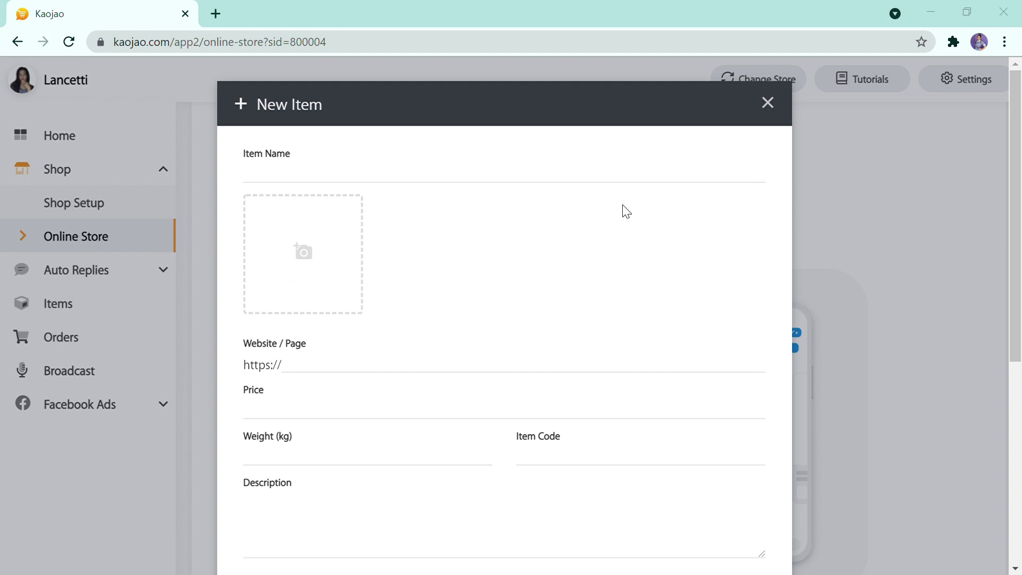
pyautogui.click(344, 179)
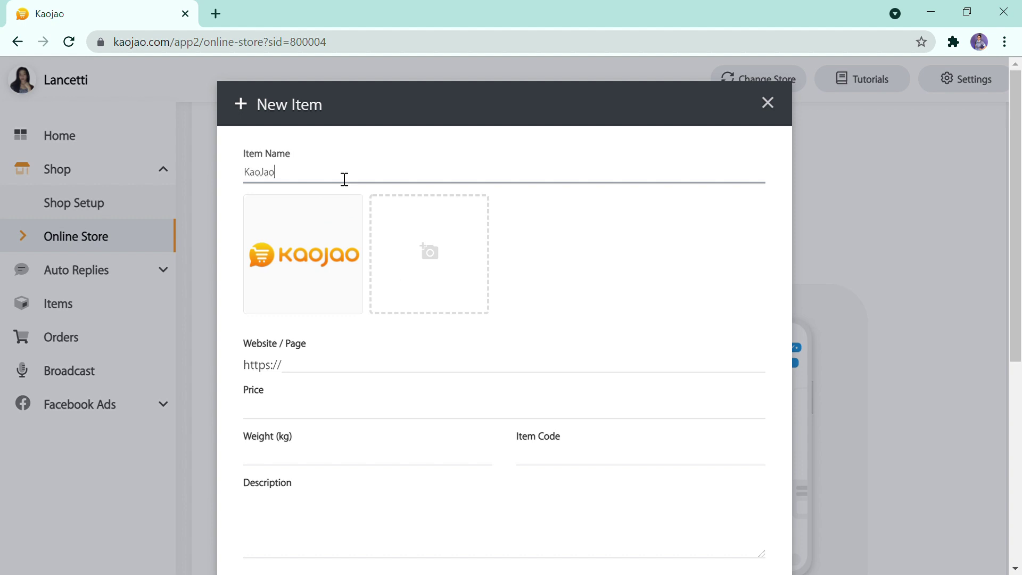
pyautogui.click(372, 372)
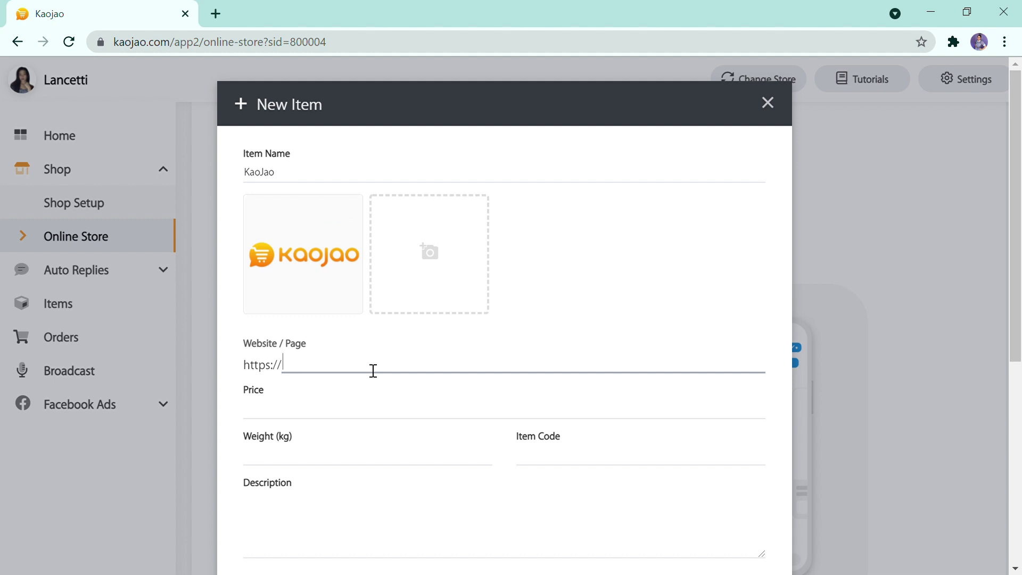
pyautogui.hotkey('ctrl', 'v')
pyautogui.moveTo(330, 371); pyautogui.dragTo(293, 371)
pyautogui.press('BackSpace')
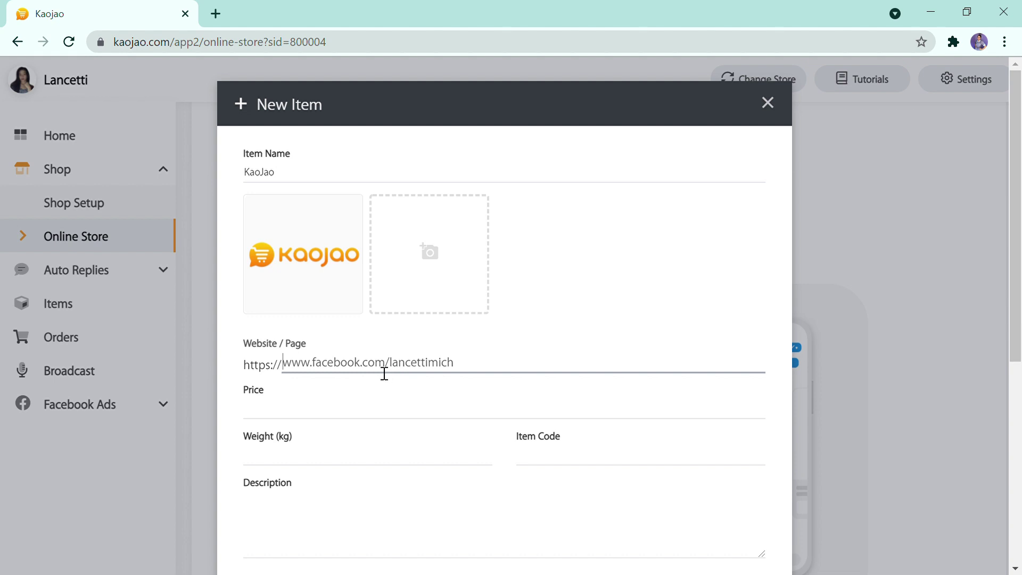
pyautogui.click(380, 422)
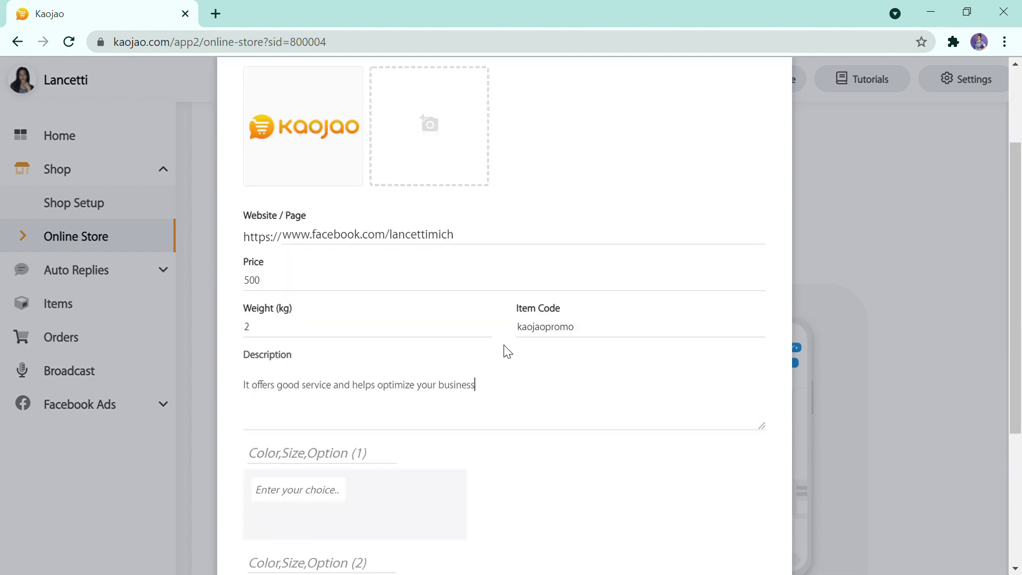
pyautogui.scroll(-1, 505, 351)
# Step: Add Red and Blue options with Medium and Large choices, keep 'ready to deliver' on, and save
pyautogui.click(339, 407)
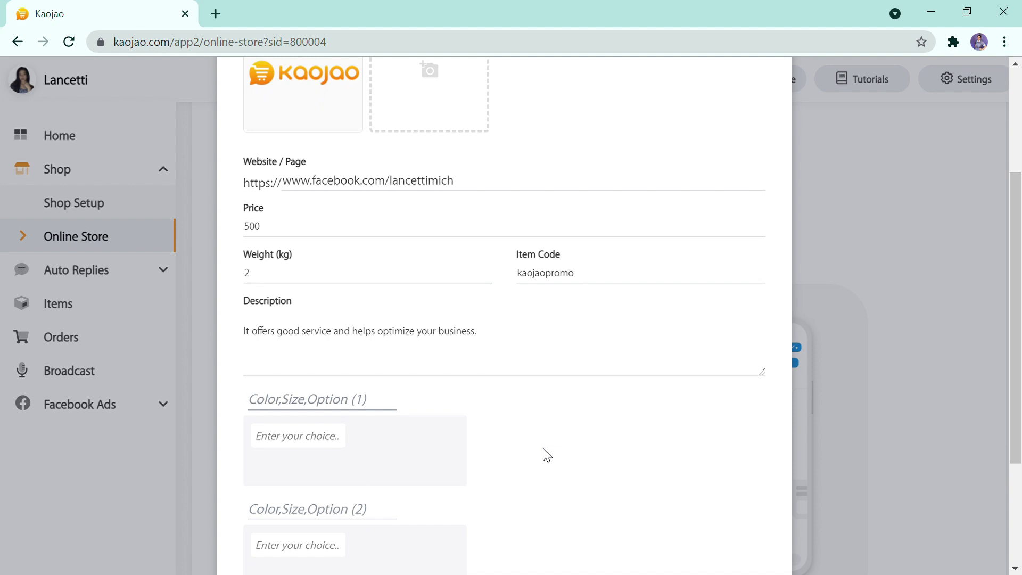
pyautogui.write('Red')
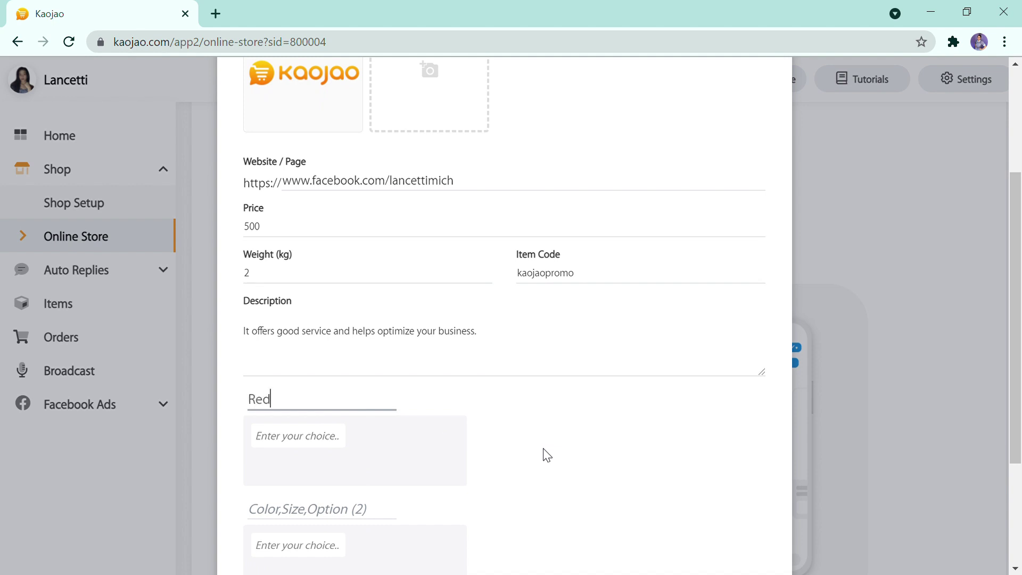
pyautogui.press('Return')
pyautogui.scroll(-1, 344, 453)
pyautogui.write('Medium')
pyautogui.press('Return')
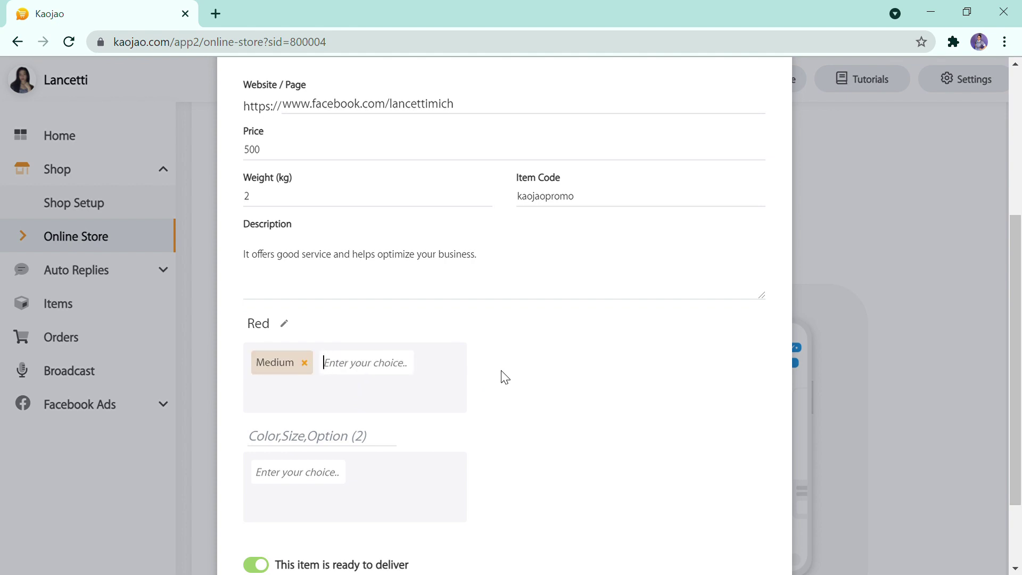
pyautogui.write('La')
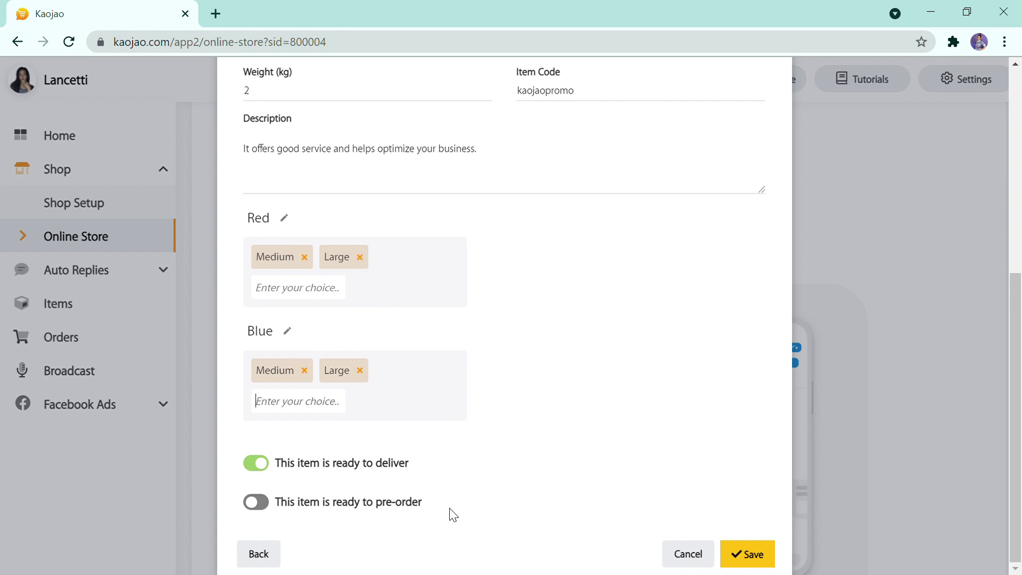
pyautogui.click(273, 508)
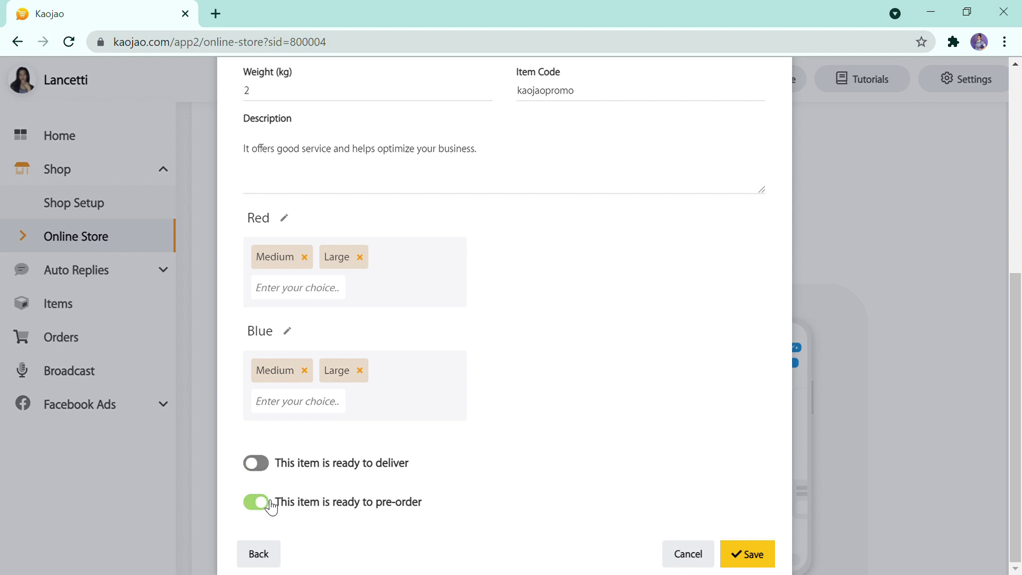
pyautogui.click(255, 463)
pyautogui.click(752, 554)
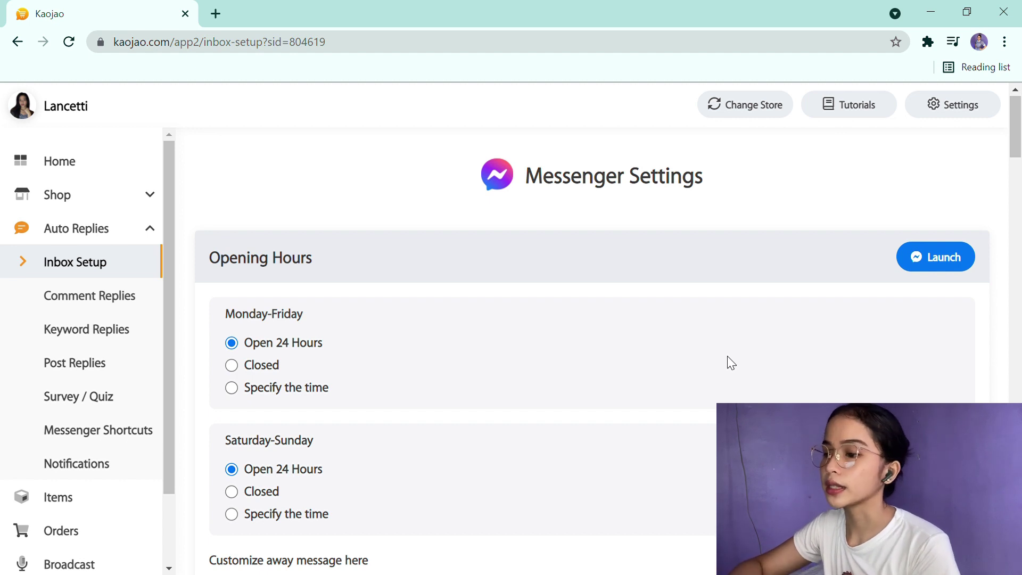
pyautogui.scroll(-2, 728, 358)
pyautogui.scroll(-1, 733, 345)
pyautogui.scroll(-1, 736, 346)
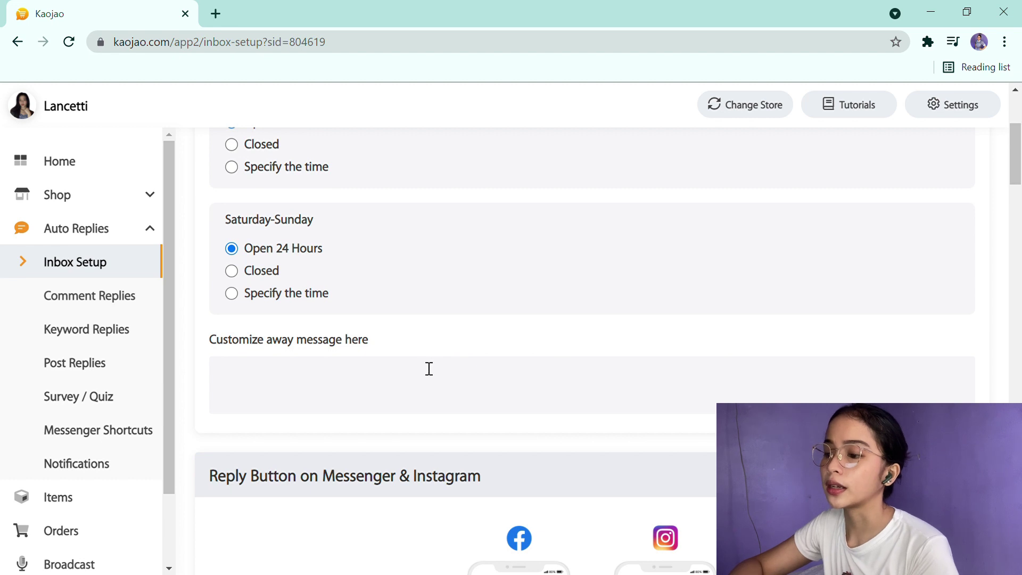
pyautogui.scroll(-1, 427, 369)
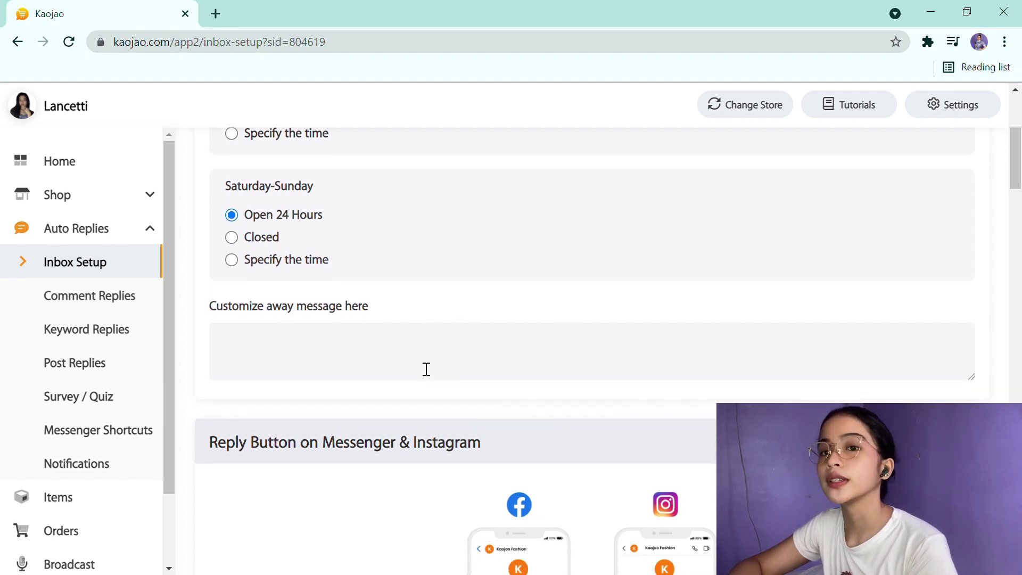
pyautogui.scroll(-1, 423, 368)
# Step: Write the away message promising to get back to customers as soon as possible
pyautogui.click(417, 334)
pyautogui.write('Hi, we will get bo')
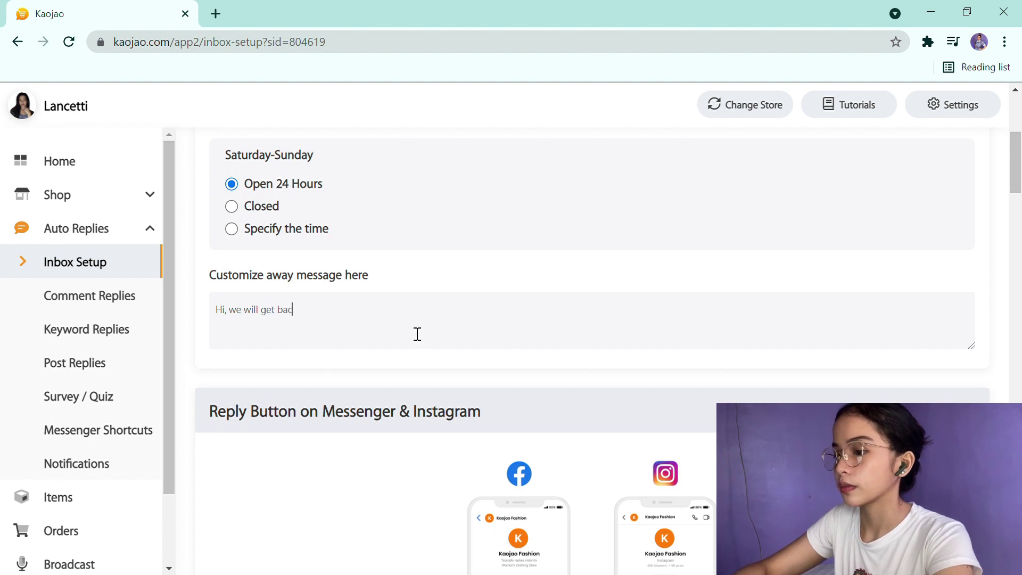
pyautogui.write(' to you as soon as possible.')
pyautogui.scroll(-5, 417, 333)
pyautogui.scroll(1, 376, 289)
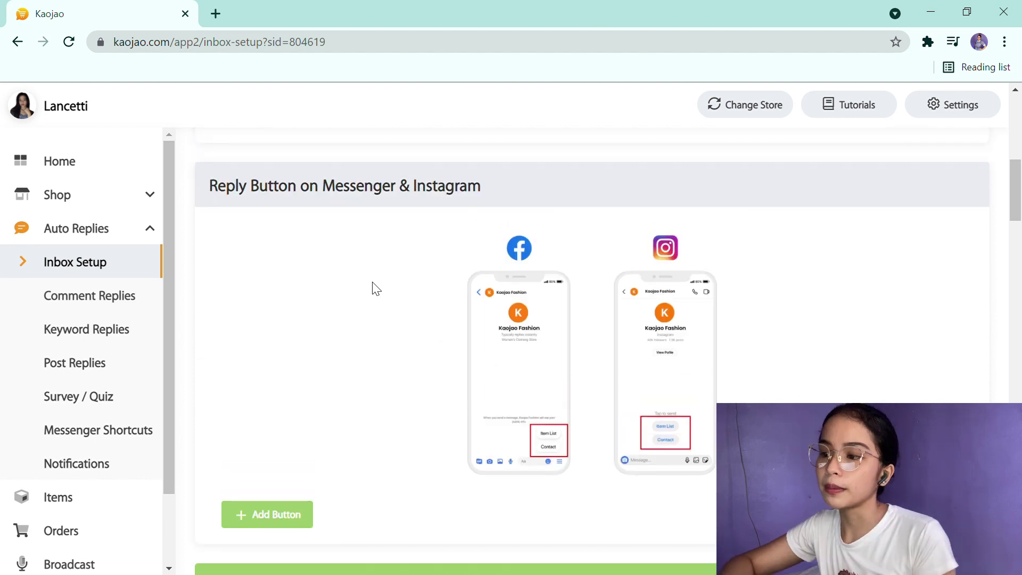
pyautogui.scroll(-1, 375, 288)
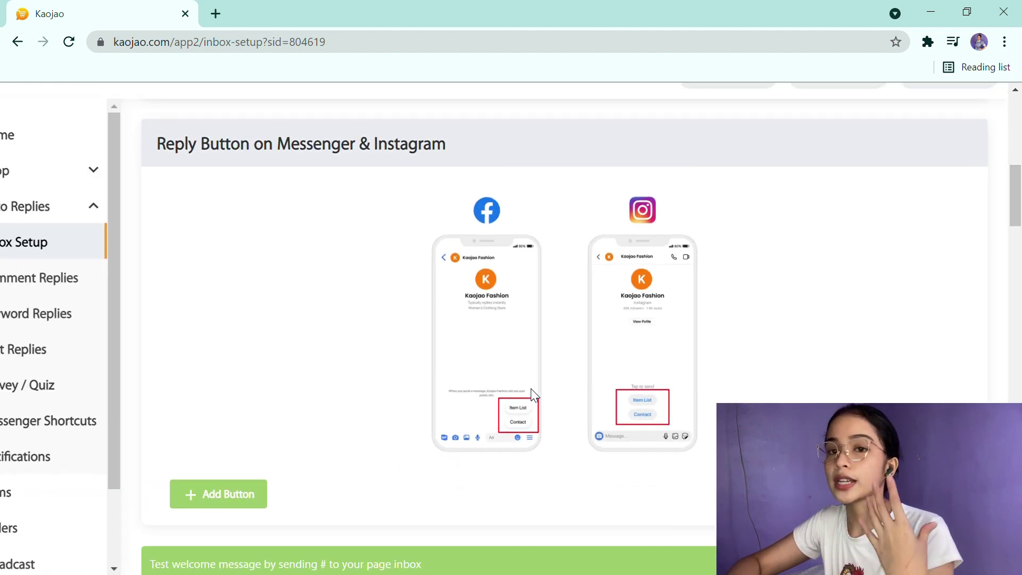
pyautogui.scroll(-3, 533, 395)
pyautogui.scroll(-2, 533, 395)
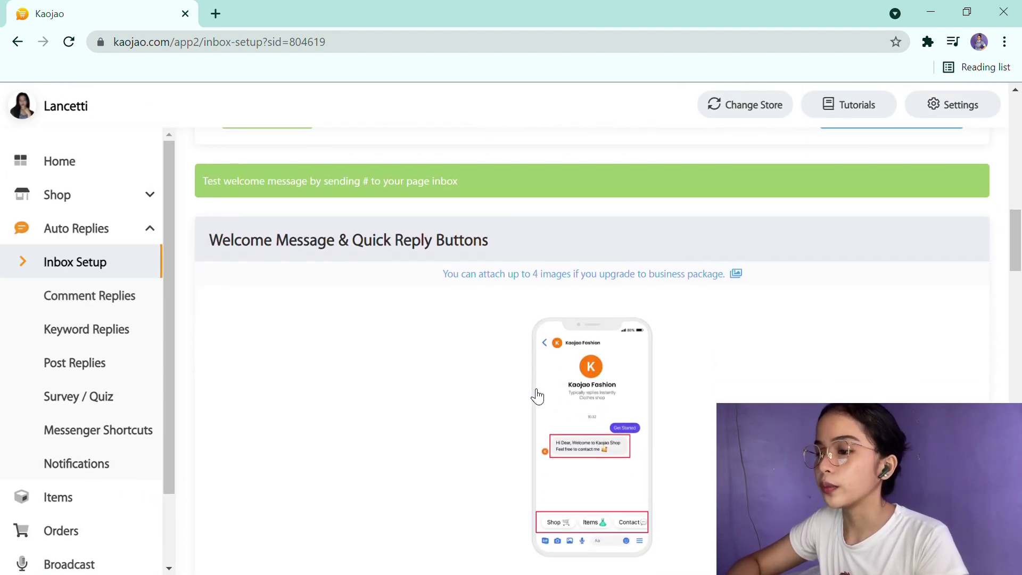
pyautogui.scroll(-1, 534, 394)
pyautogui.scroll(-2, 533, 395)
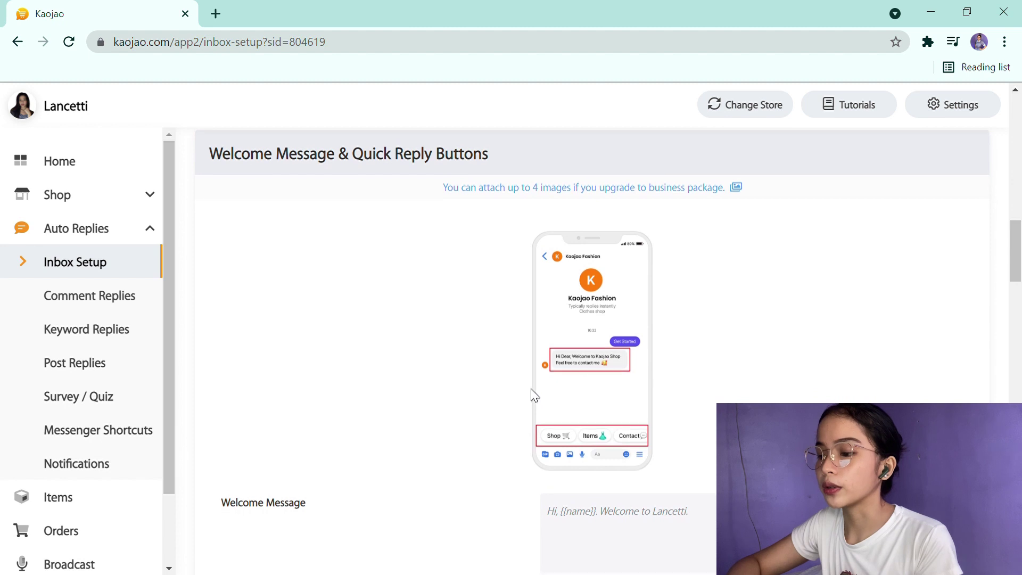
pyautogui.scroll(2, 534, 395)
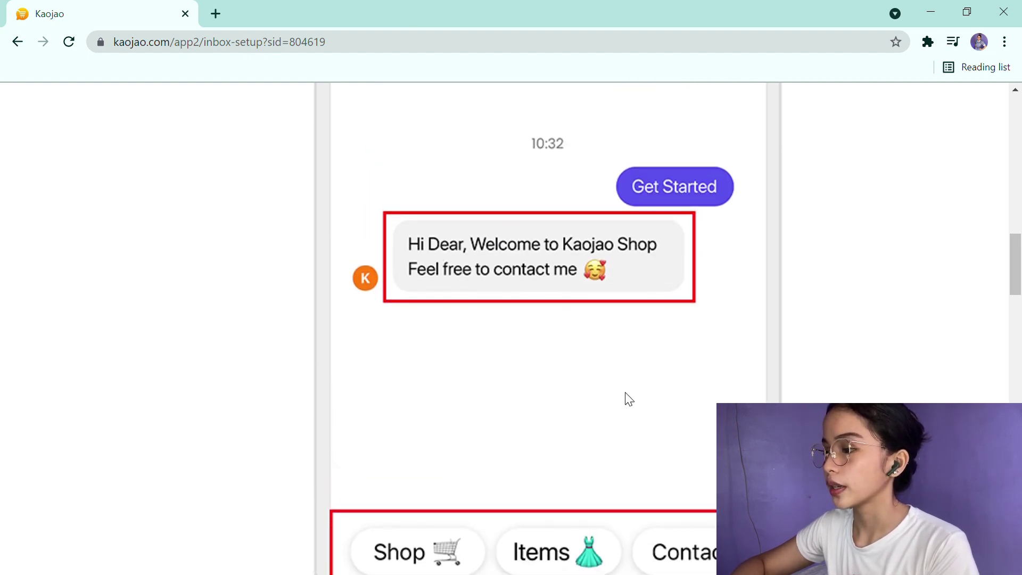
pyautogui.scroll(-2, 656, 489)
# Step: Write the welcome message 'Hi {{name}}, we will get back to you as soon as possible.'
pyautogui.click(654, 431)
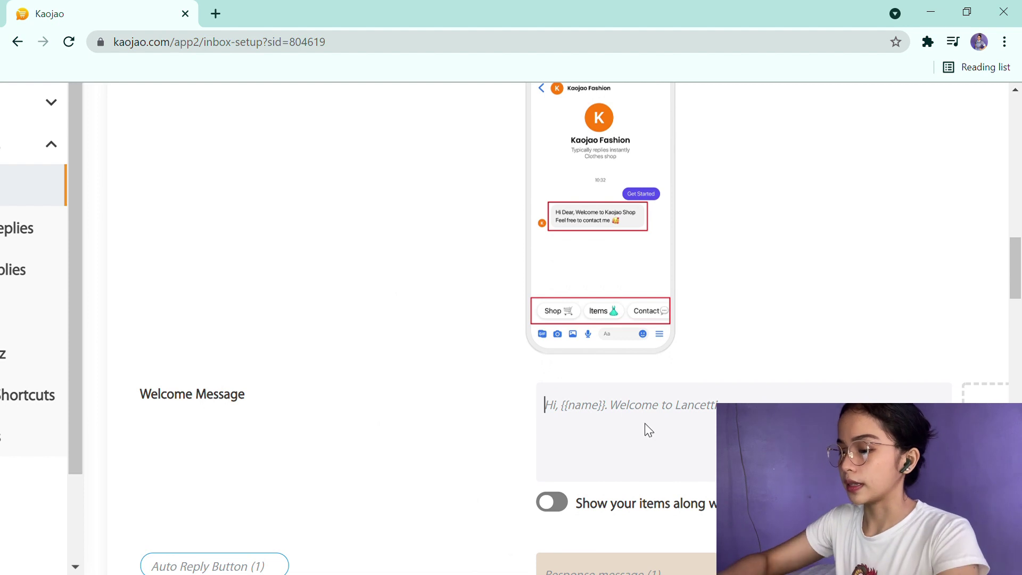
pyautogui.write('Hi')
pyautogui.write(', [')
pyautogui.write('{{')
pyautogui.write('name')
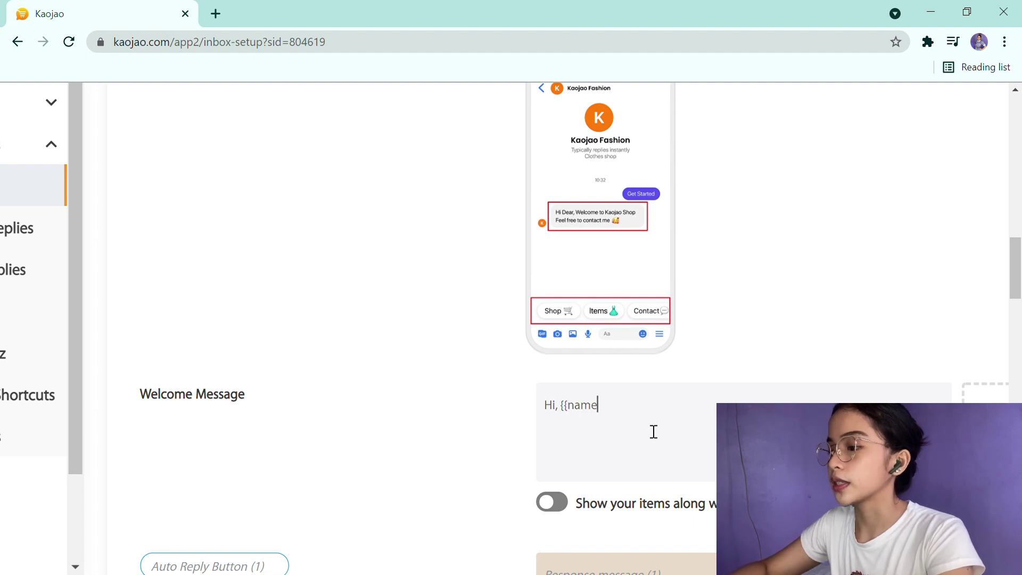
pyautogui.write('}')
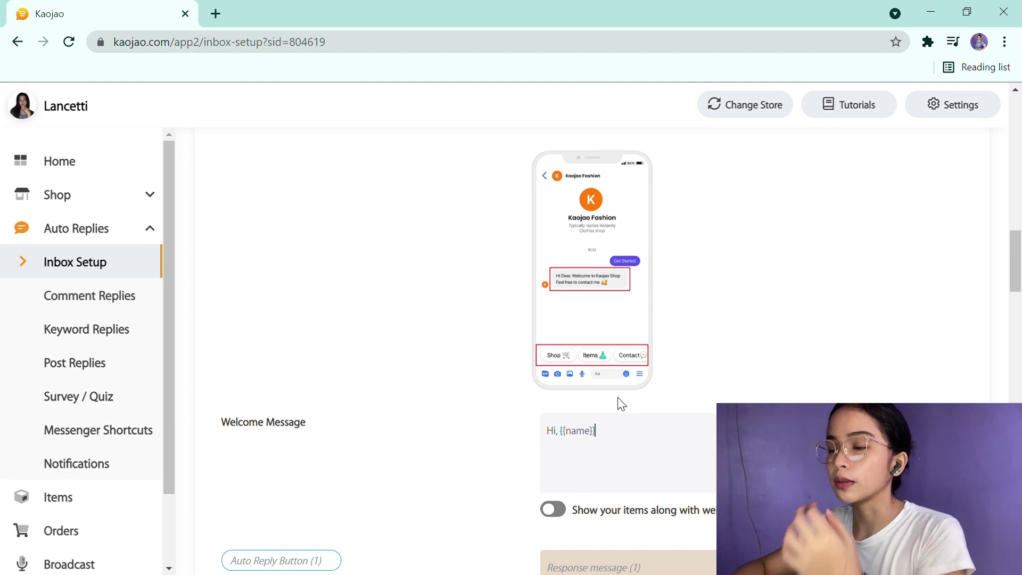
pyautogui.click(566, 435)
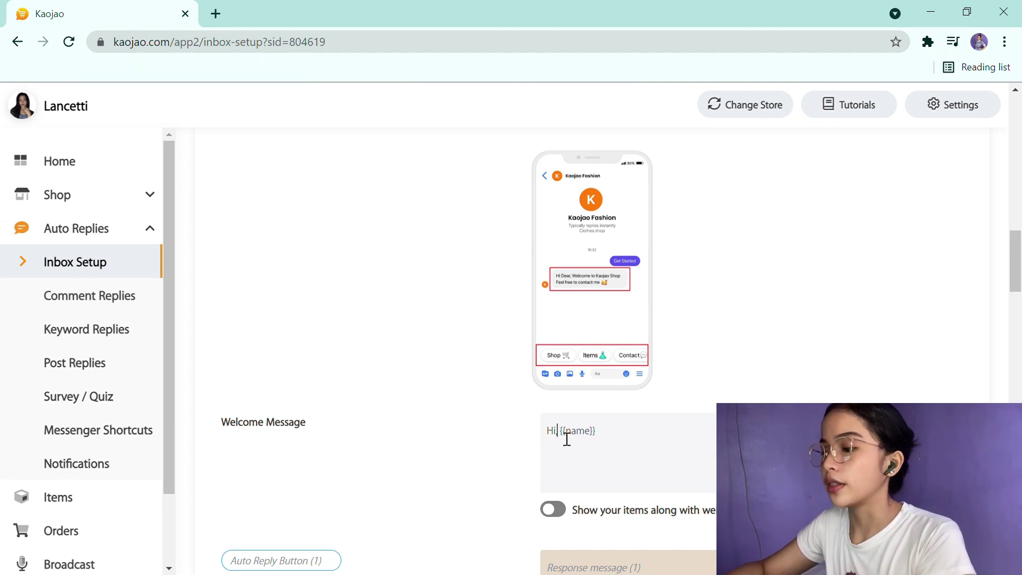
pyautogui.press('BackSpace')
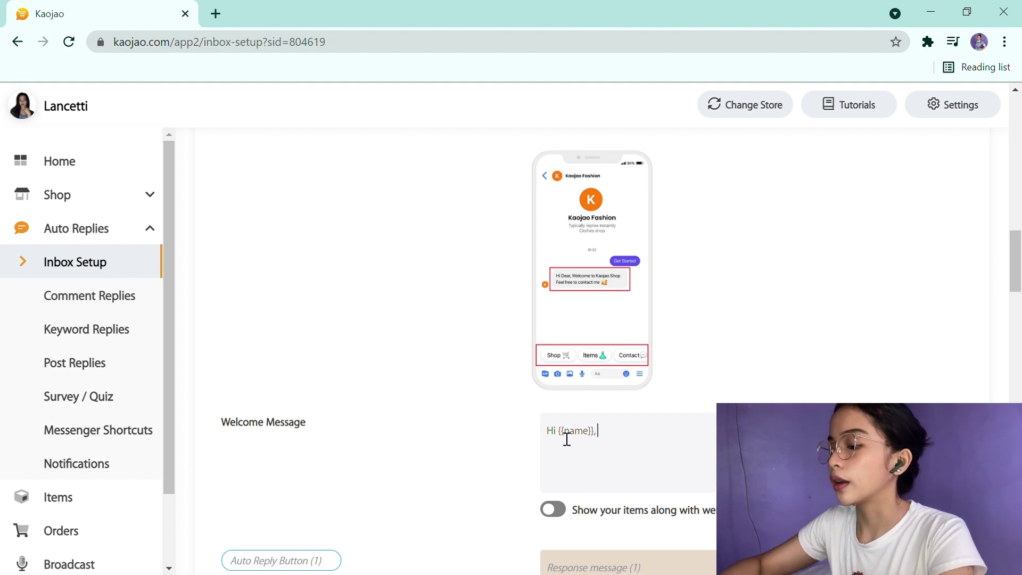
pyautogui.write('we will get back to you as s')
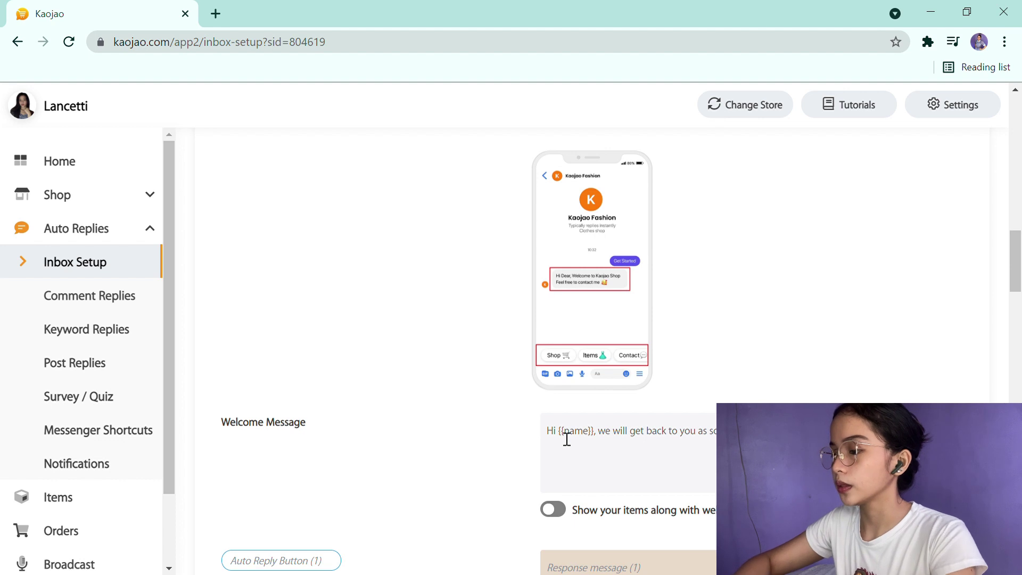
pyautogui.scroll(-2, 570, 399)
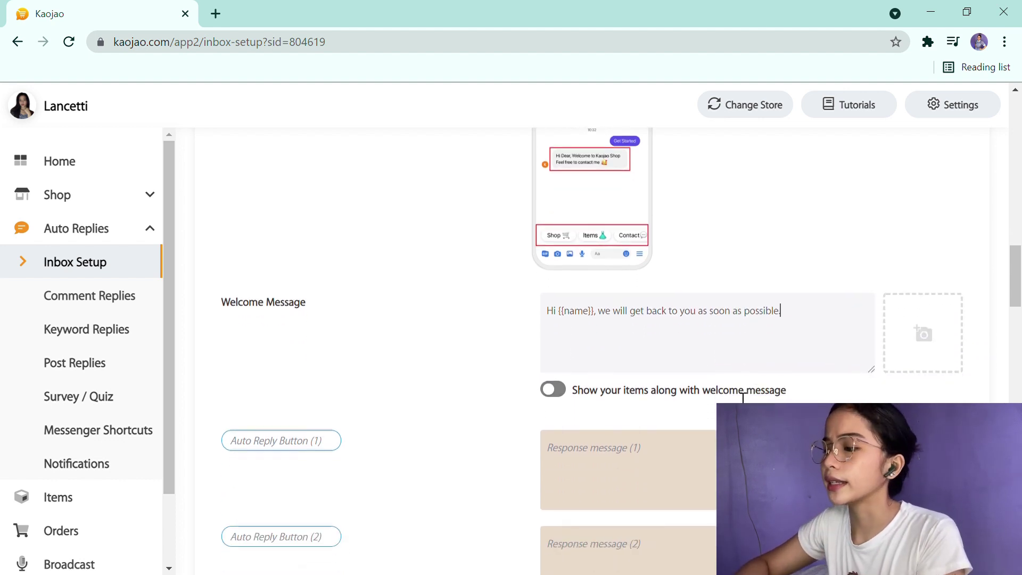
pyautogui.scroll(-1, 620, 447)
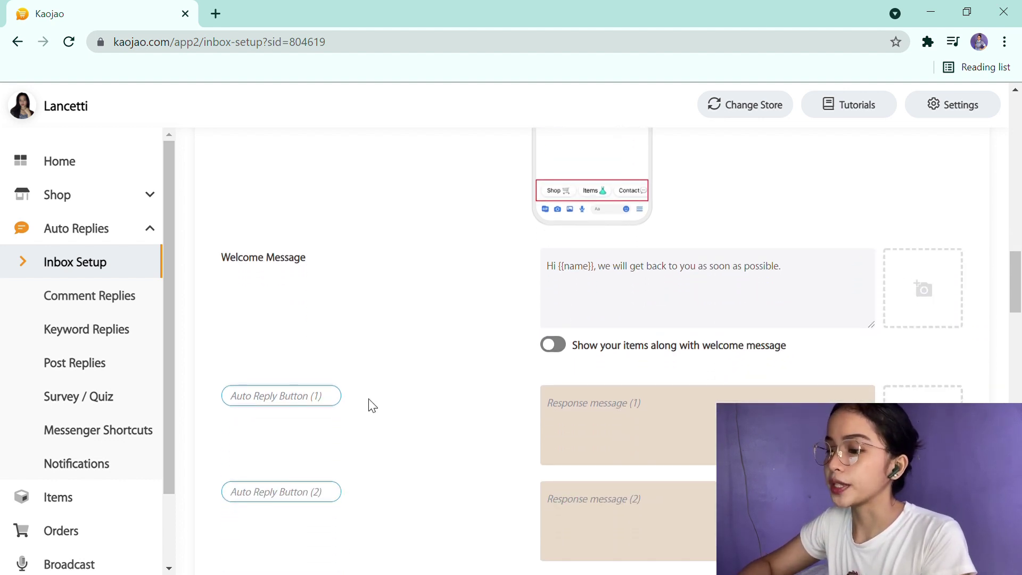
pyautogui.click(290, 395)
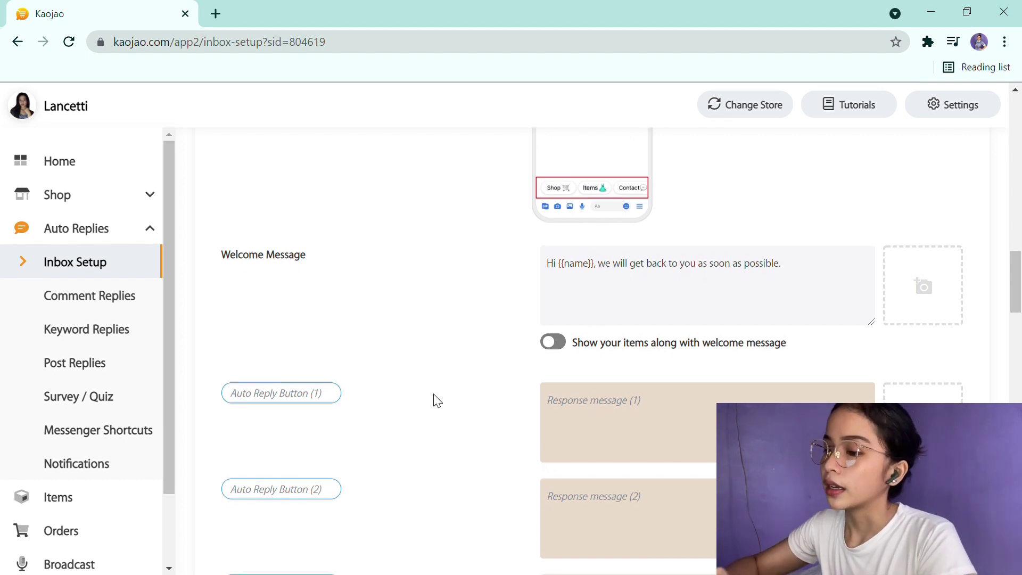
pyautogui.scroll(-1, 436, 399)
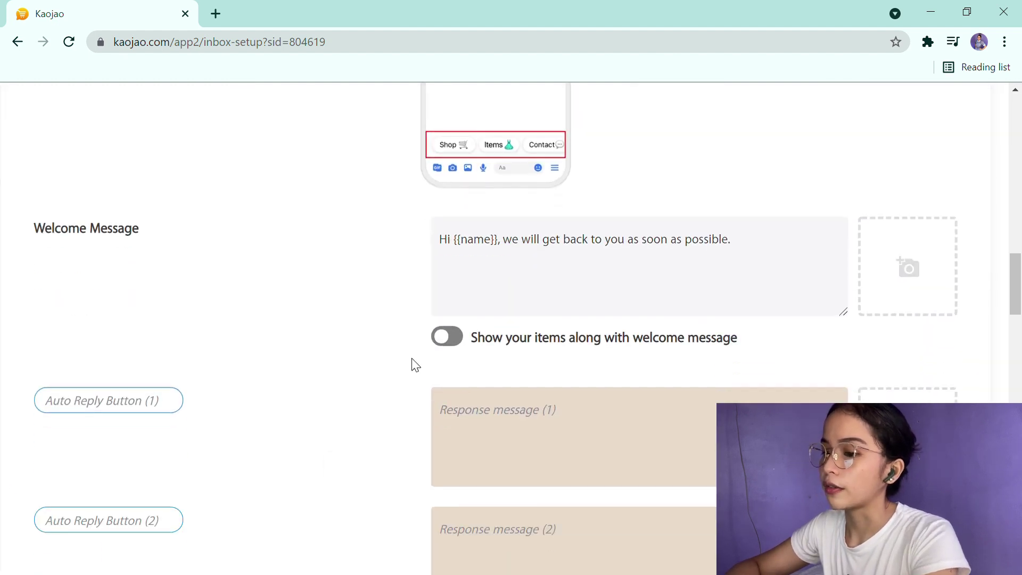
pyautogui.scroll(3, 534, 258)
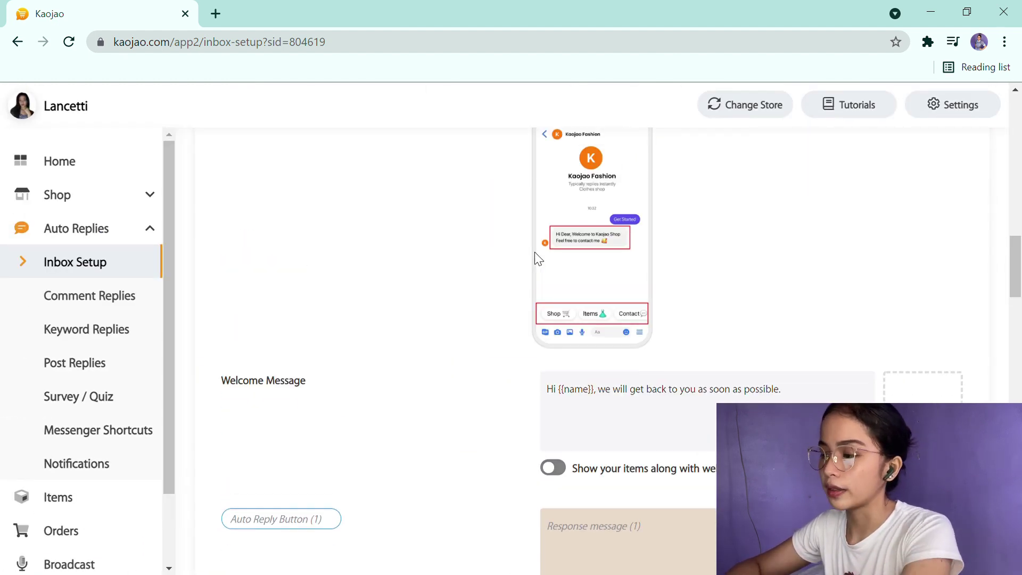
pyautogui.scroll(-1, 497, 456)
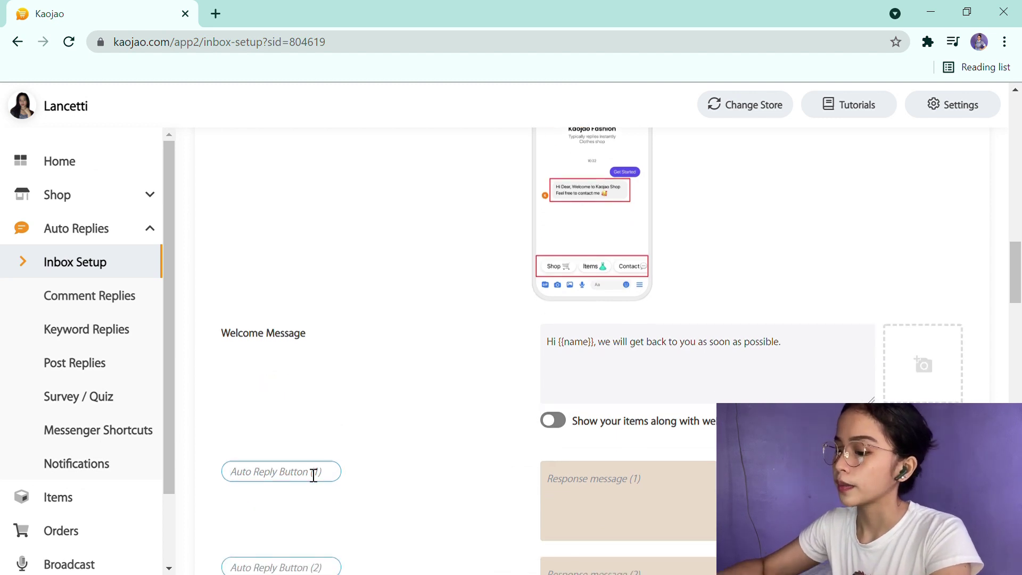
pyautogui.write('Conact Infot')
# Step: Fill the Contact Info reply with the phone number and the Products reply listing Blue and Red shirts
pyautogui.click(643, 505)
pyautogui.write('Reach me at')
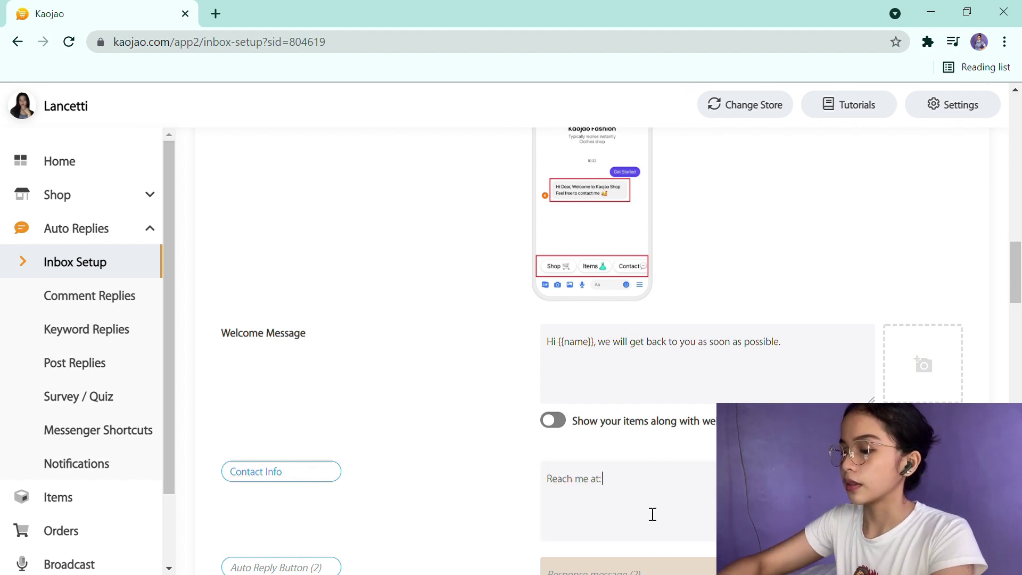
pyautogui.scroll(-2, 652, 514)
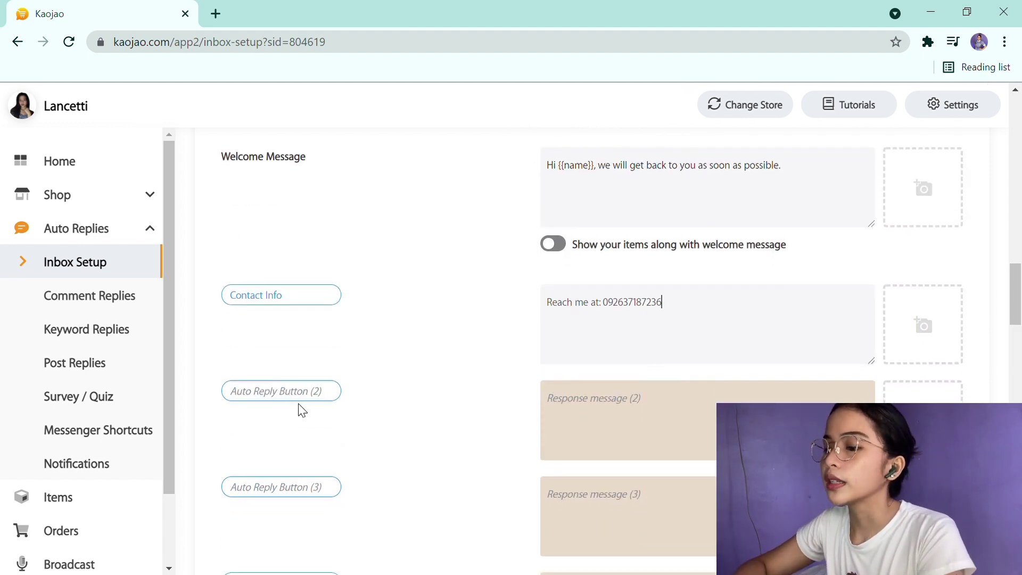
pyautogui.click(286, 392)
pyautogui.scroll(3, 282, 390)
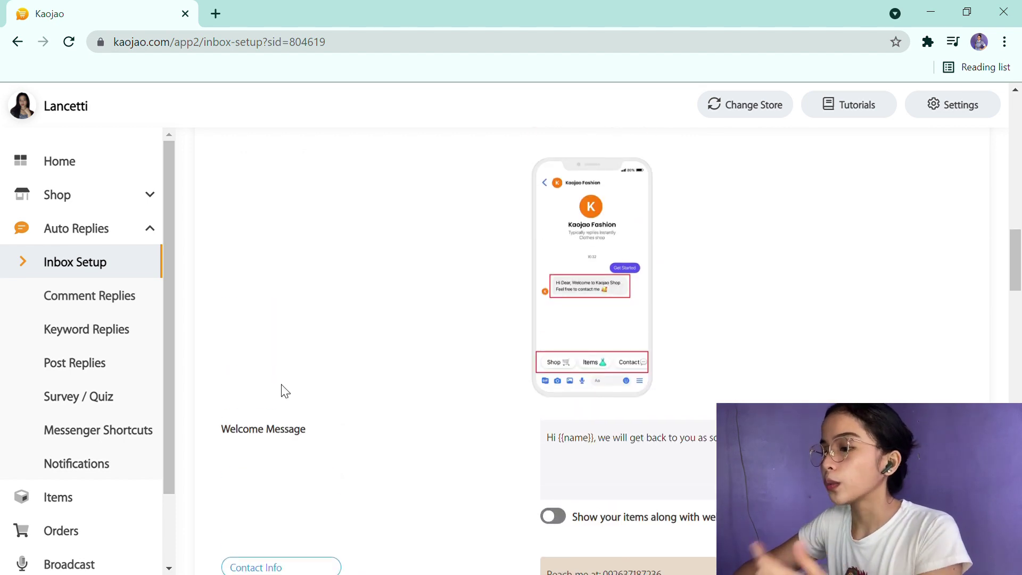
pyautogui.scroll(-1, 536, 366)
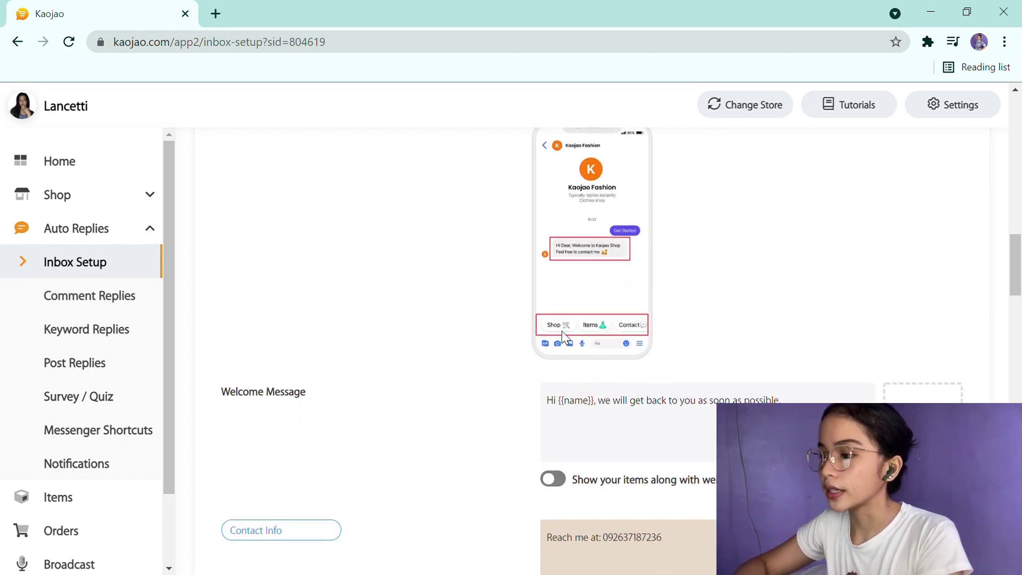
pyautogui.scroll(-2, 423, 479)
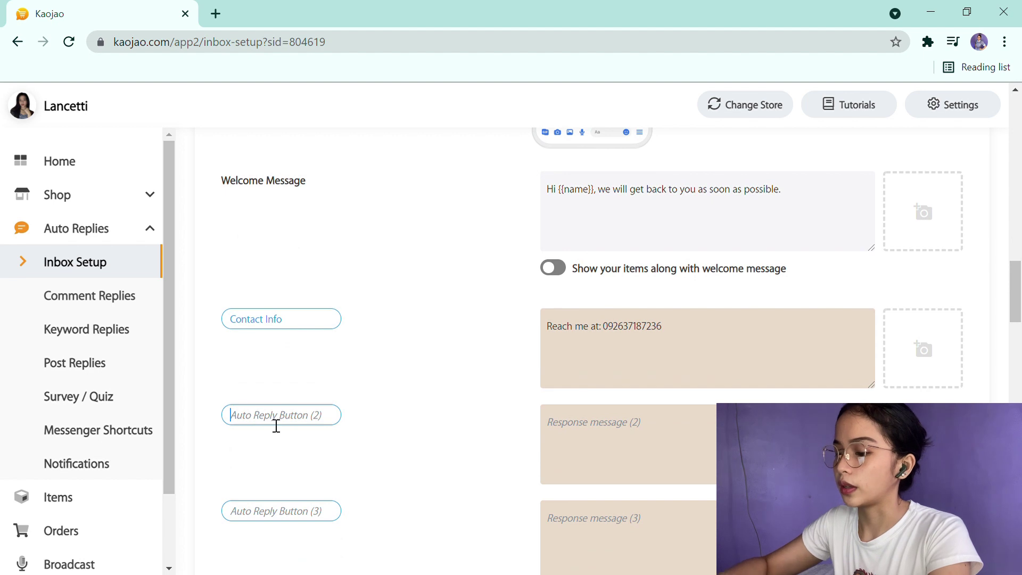
pyautogui.click(276, 426)
pyautogui.write('Products')
pyautogui.click(620, 426)
pyautogui.write('1. Blue shirt')
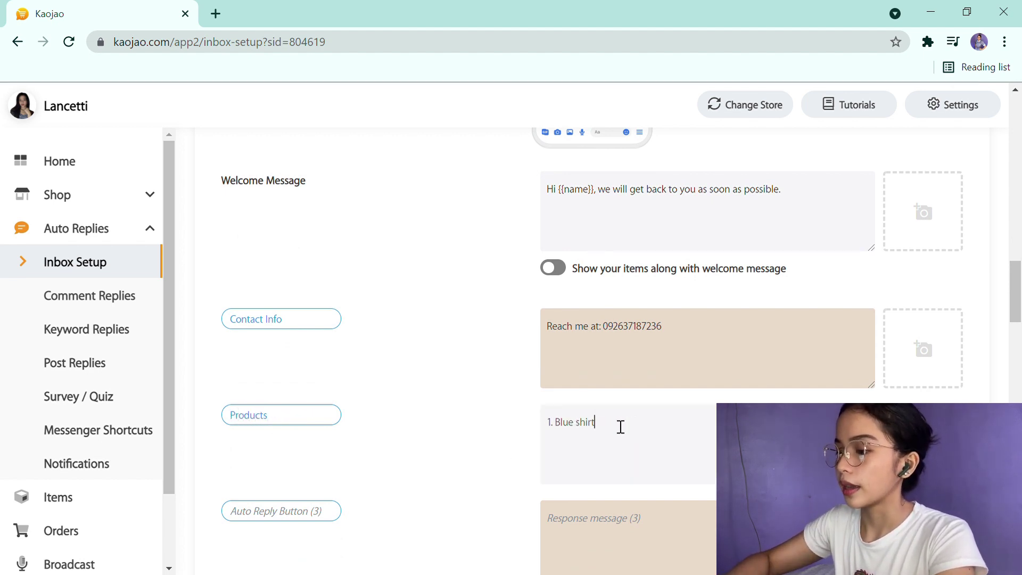
pyautogui.write(' 2. Red shirt')
pyautogui.scroll(-2, 620, 426)
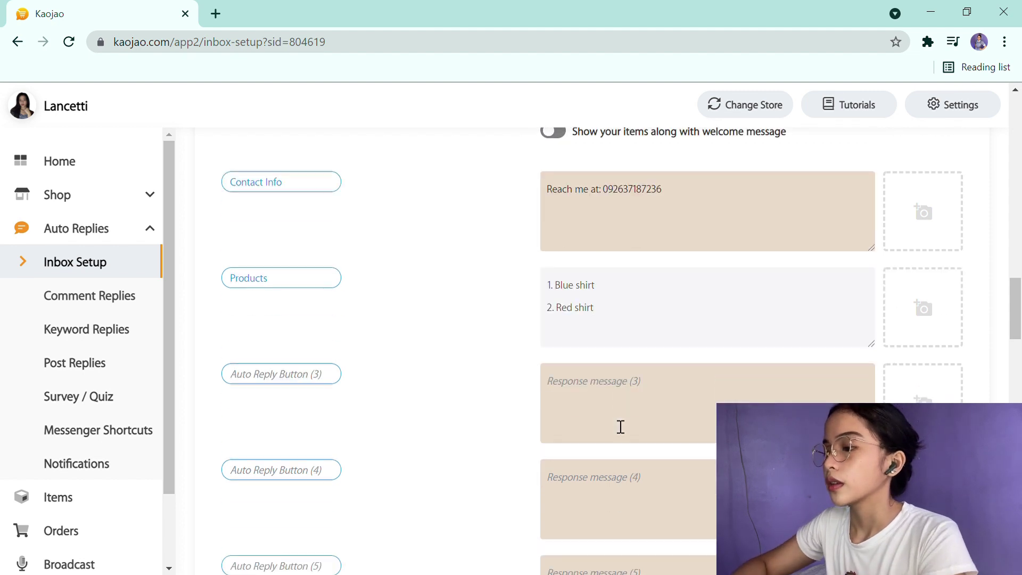
pyautogui.scroll(-4, 513, 439)
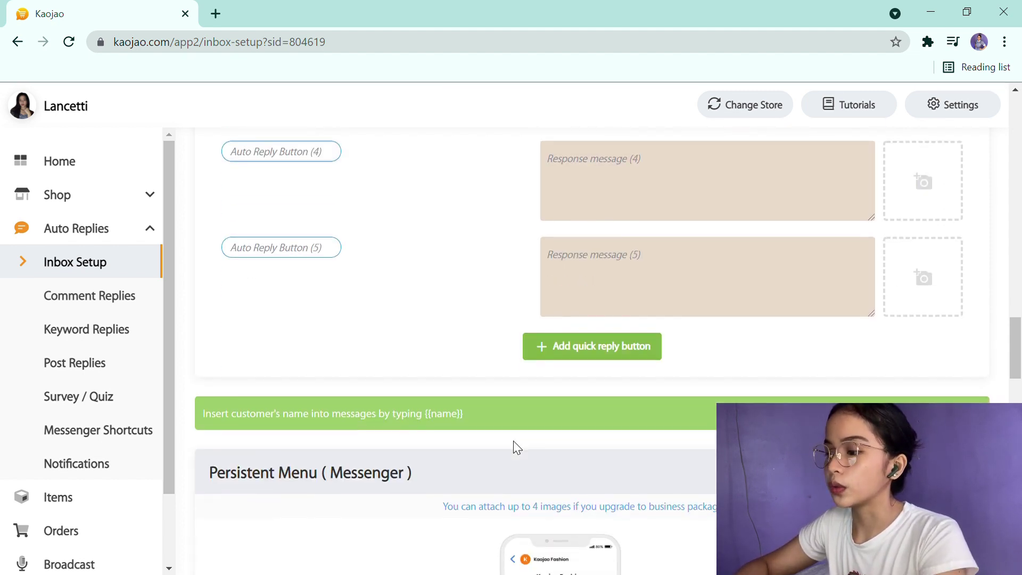
pyautogui.scroll(1, 513, 440)
pyautogui.scroll(-1, 514, 440)
pyautogui.scroll(-2, 513, 441)
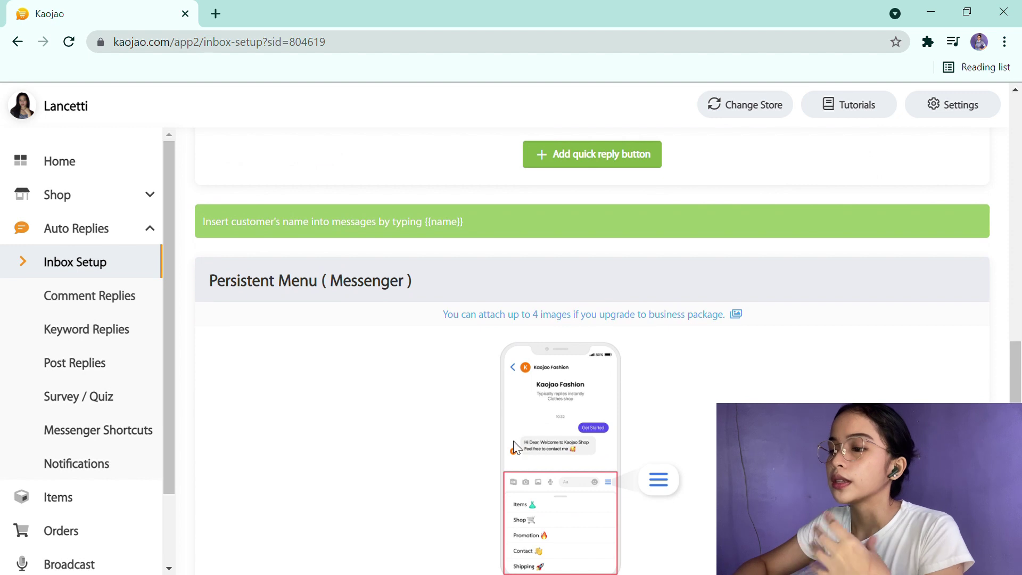
pyautogui.scroll(-1, 514, 440)
pyautogui.scroll(-1, 513, 447)
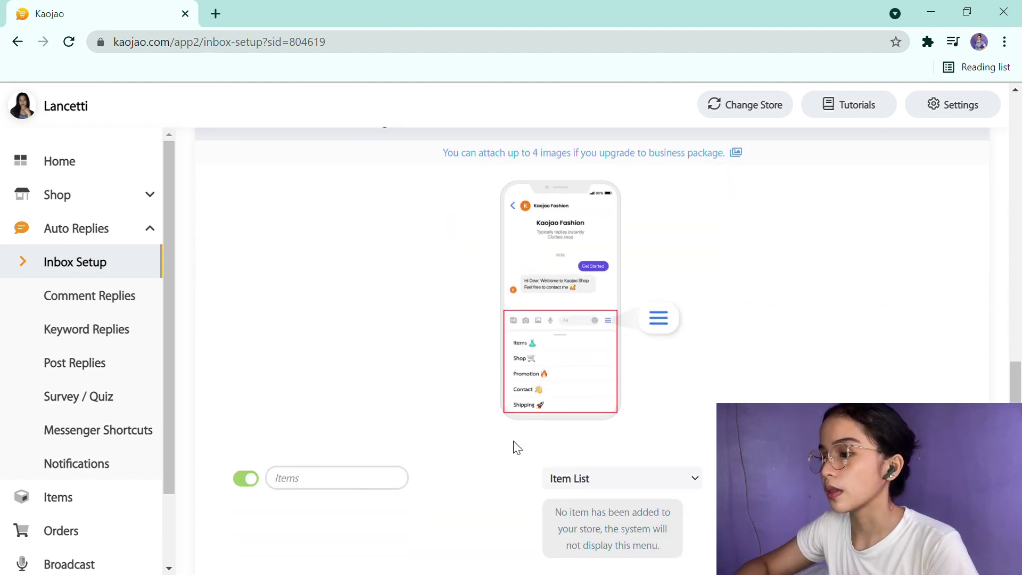
pyautogui.scroll(1, 514, 447)
pyautogui.scroll(4, 514, 448)
pyautogui.scroll(3, 513, 447)
pyautogui.scroll(4, 514, 447)
pyautogui.scroll(4, 513, 447)
pyautogui.scroll(-2, 513, 447)
pyautogui.scroll(-2, 513, 447)
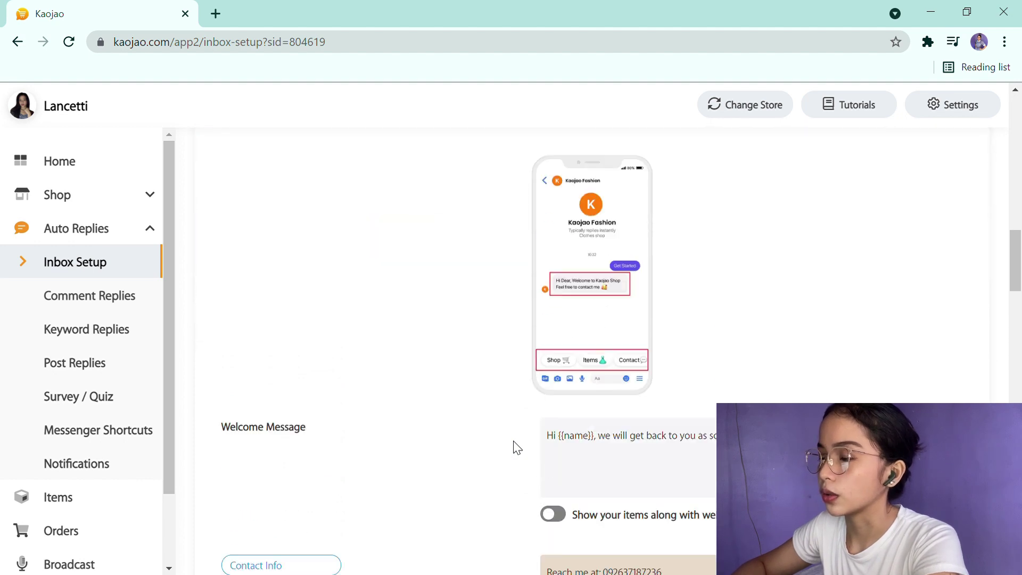
pyautogui.scroll(-5, 512, 448)
pyautogui.scroll(-4, 514, 447)
pyautogui.scroll(-3, 514, 448)
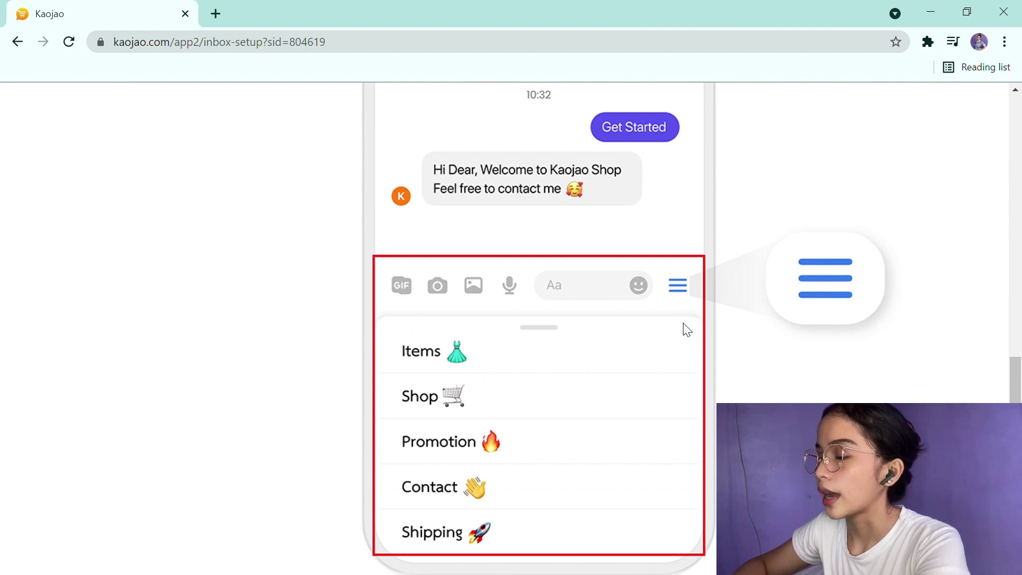
pyautogui.scroll(-1, 691, 312)
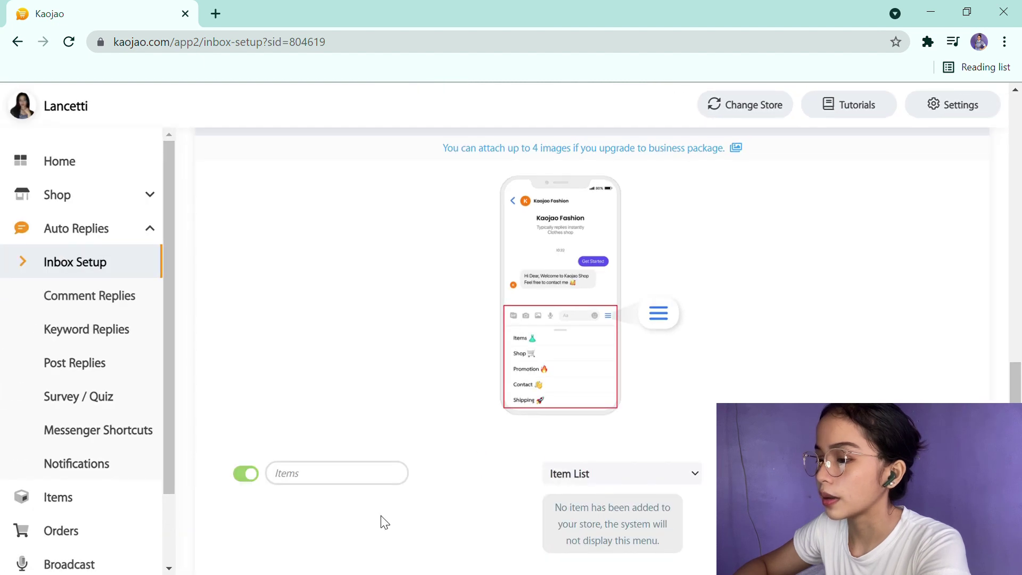
pyautogui.scroll(-1, 381, 519)
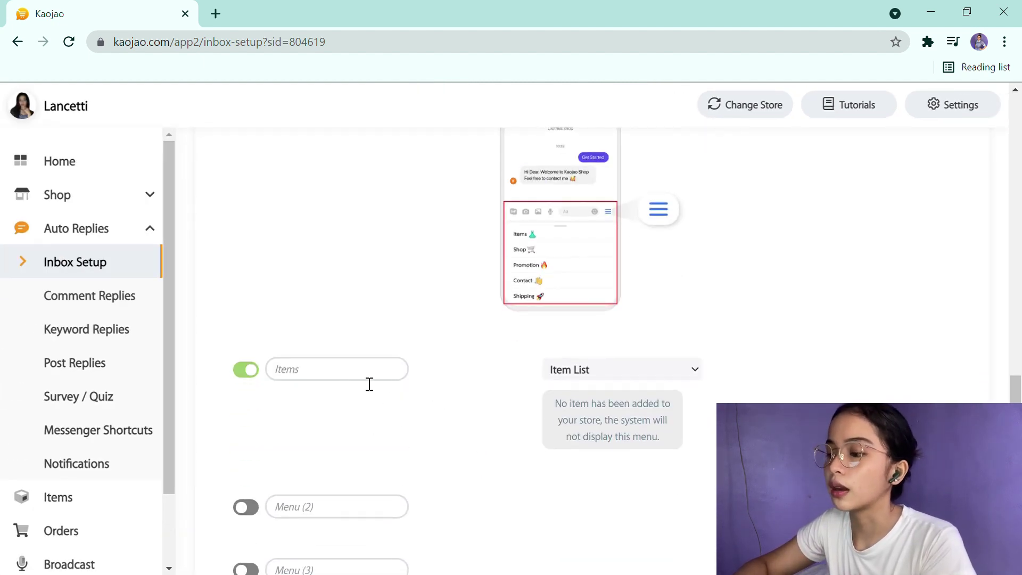
pyautogui.scroll(-1, 427, 425)
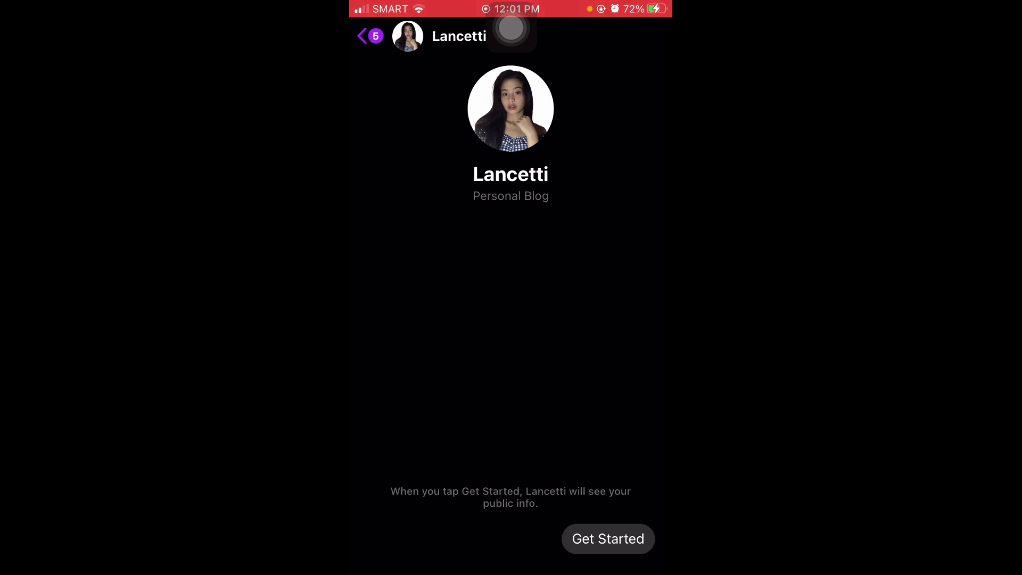
# Step: Start the Messenger chat and trigger the Contact Info and Products quick replies
pyautogui.click(608, 538)
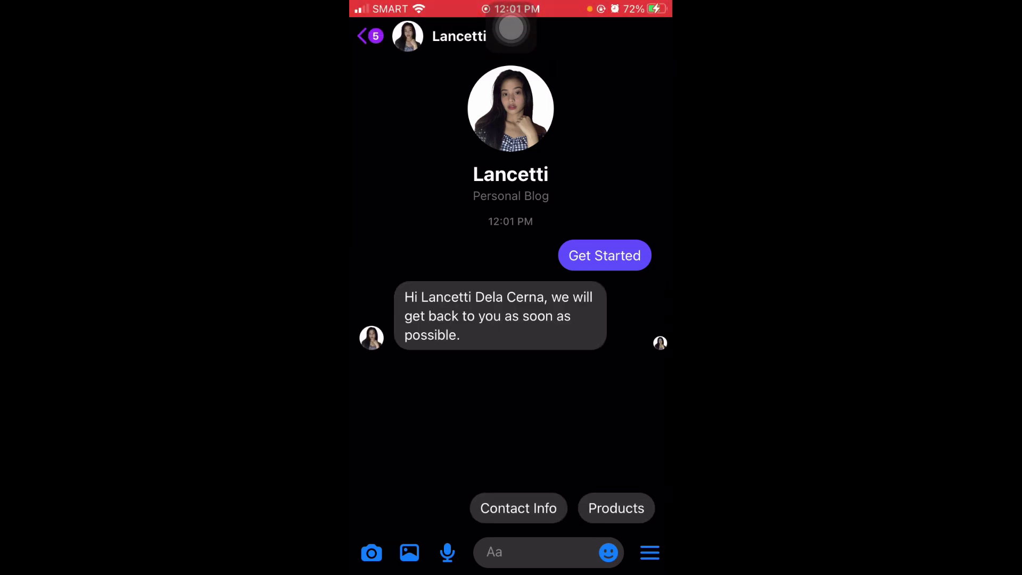
pyautogui.click(518, 509)
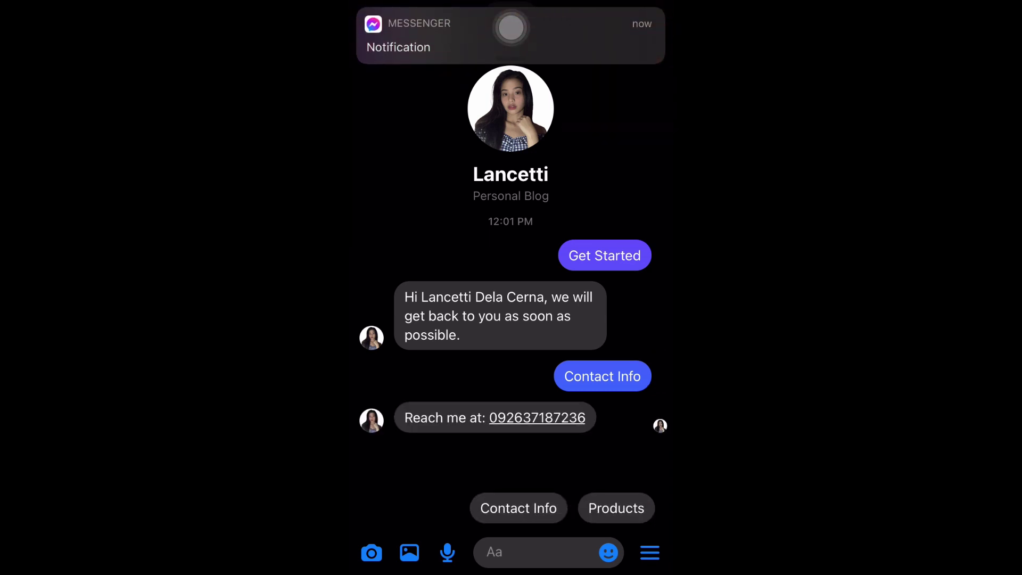
pyautogui.click(616, 508)
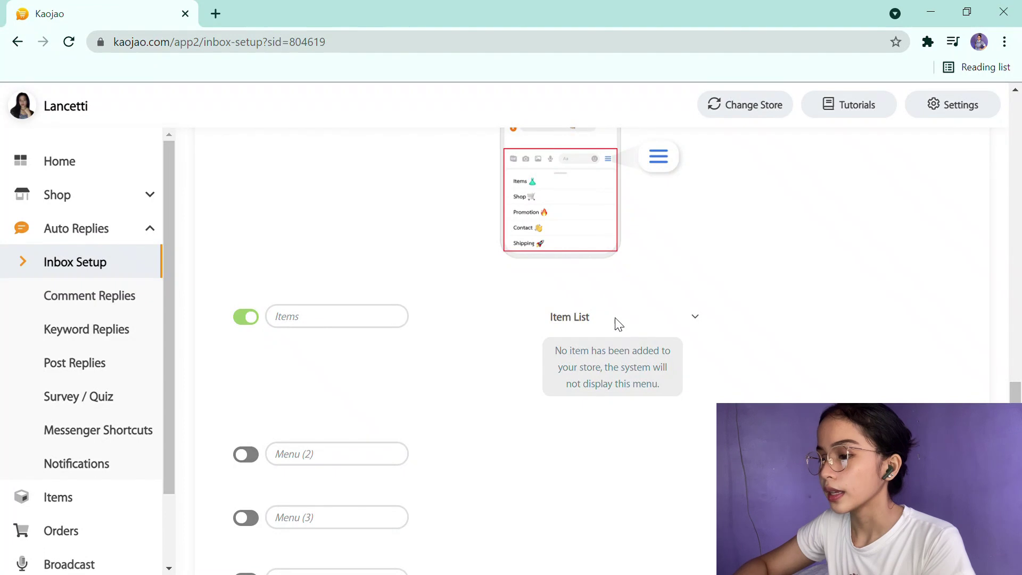
pyautogui.scroll(-4, 615, 322)
pyautogui.scroll(-5, 615, 323)
pyautogui.scroll(-3, 615, 324)
pyautogui.scroll(-1, 616, 323)
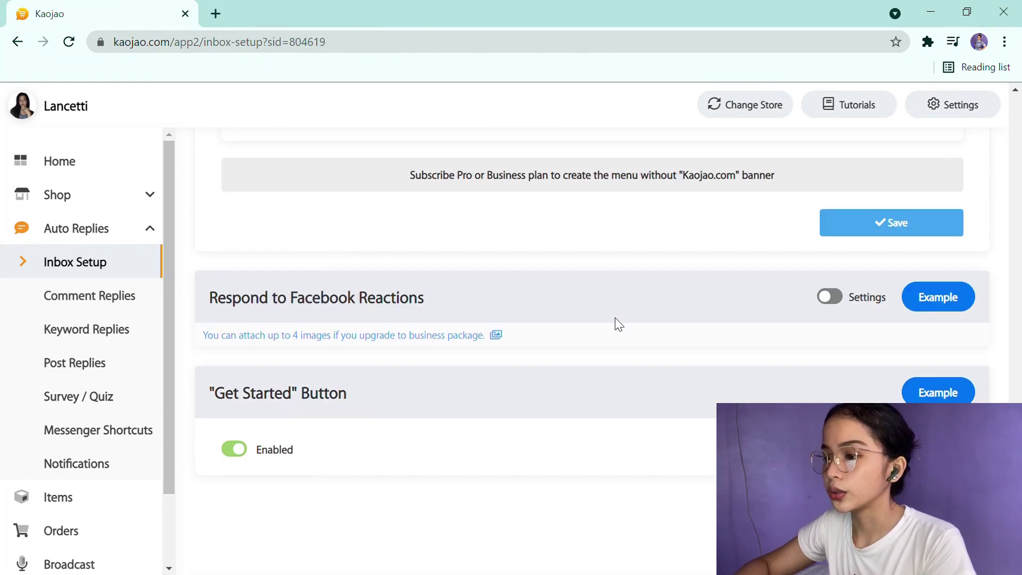
pyautogui.scroll(1, 423, 394)
# Step: Go to Comment Replies and view the default comment reply example
pyautogui.click(135, 298)
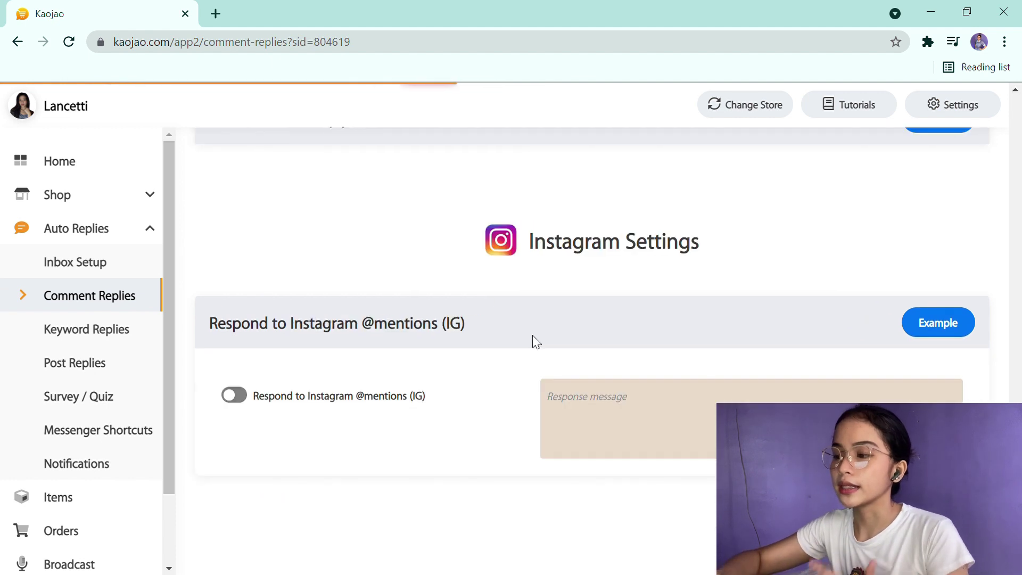
pyautogui.scroll(5, 535, 341)
pyautogui.scroll(3, 535, 342)
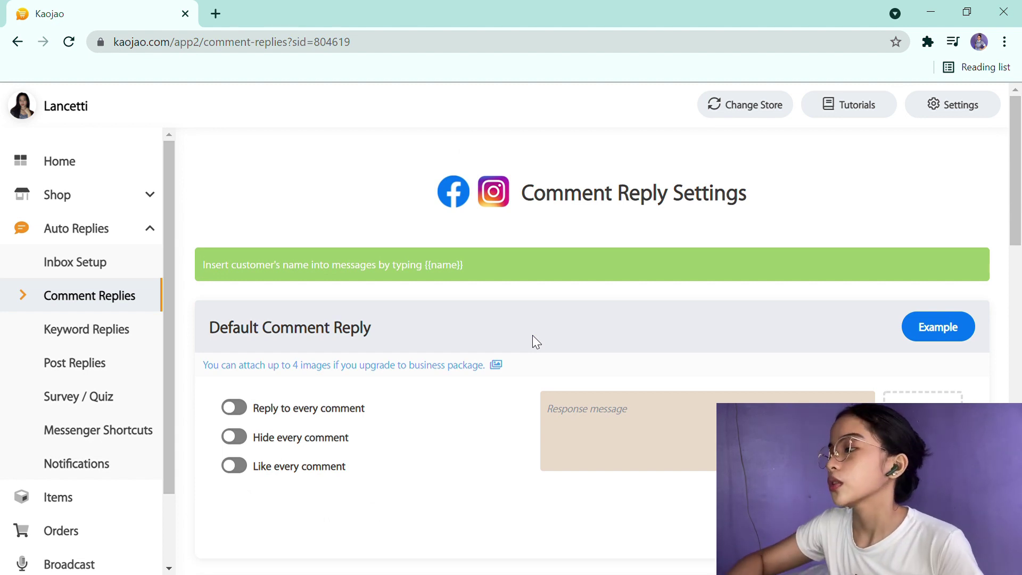
pyautogui.scroll(-1, 532, 335)
pyautogui.click(949, 246)
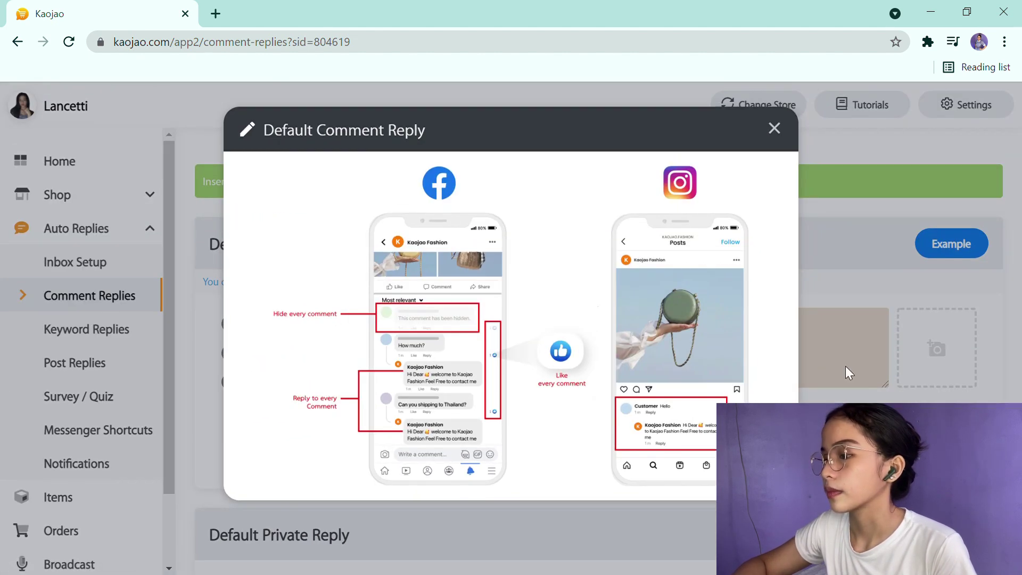
# Step: Preview the default private reply example, then start the 'Thank you' reply for post likes
pyautogui.click(846, 366)
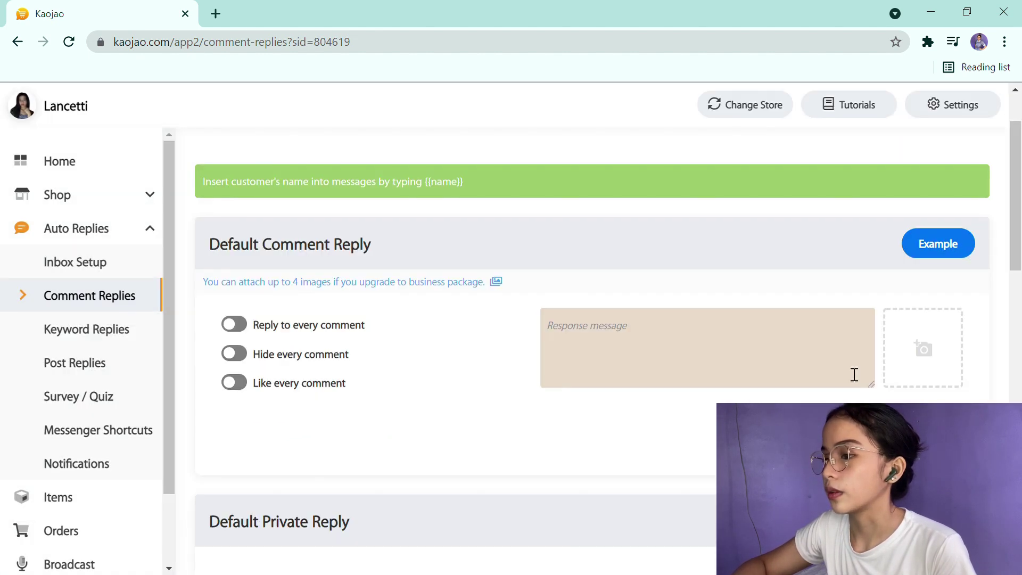
pyautogui.scroll(-3, 550, 510)
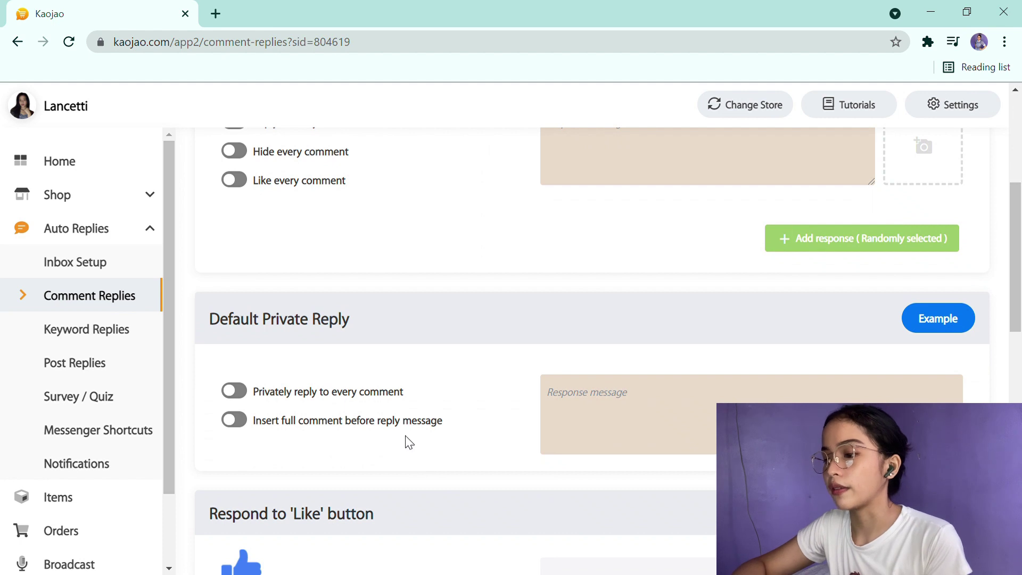
pyautogui.scroll(1, 495, 431)
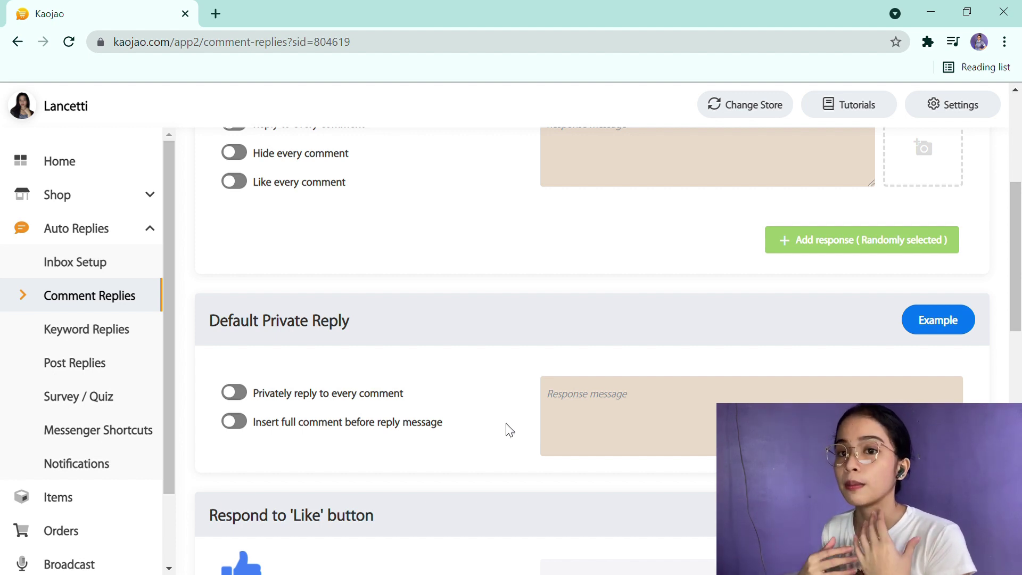
pyautogui.click(954, 323)
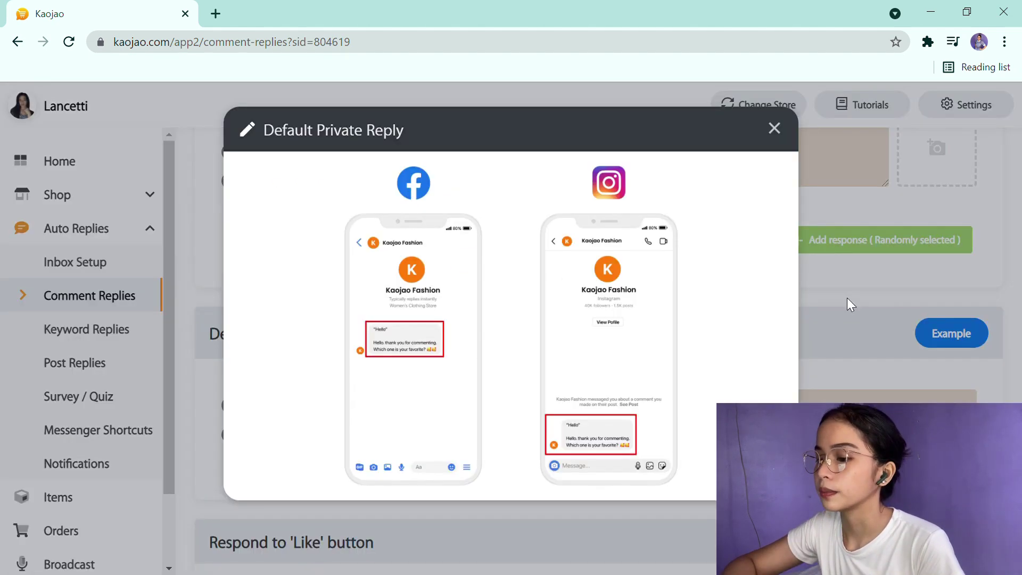
pyautogui.click(847, 298)
pyautogui.scroll(-3, 847, 298)
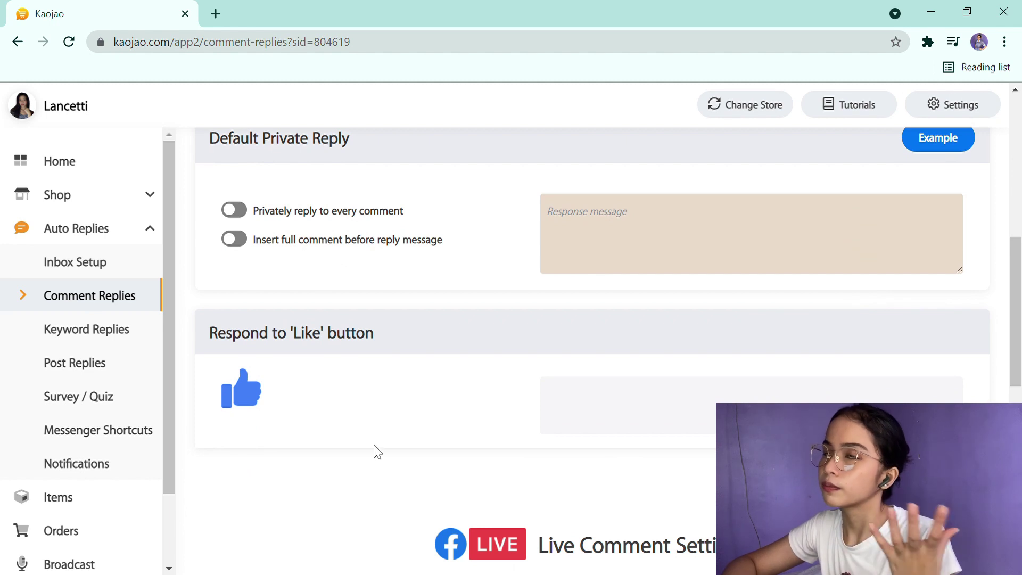
pyautogui.scroll(-1, 375, 451)
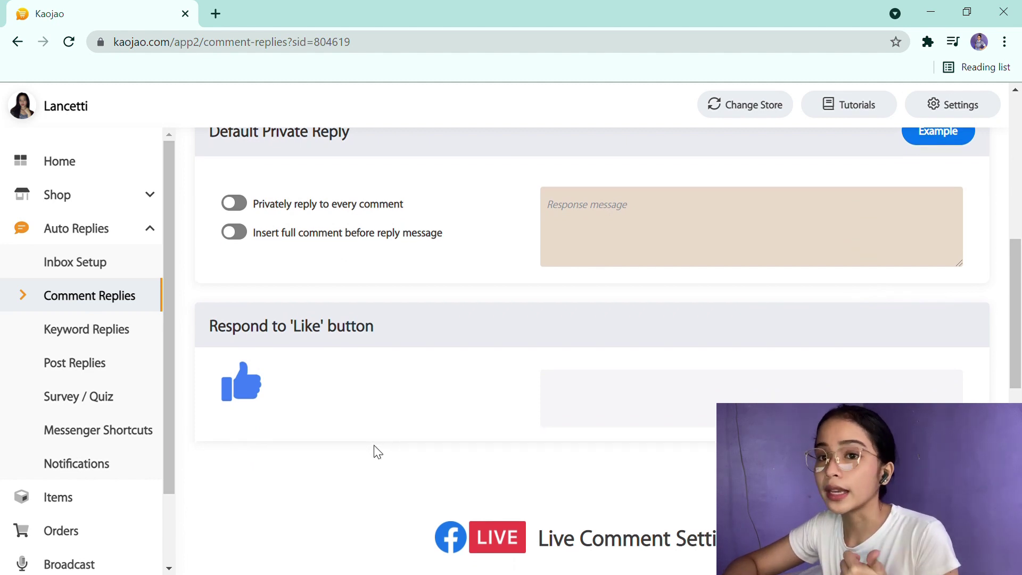
pyautogui.click(583, 416)
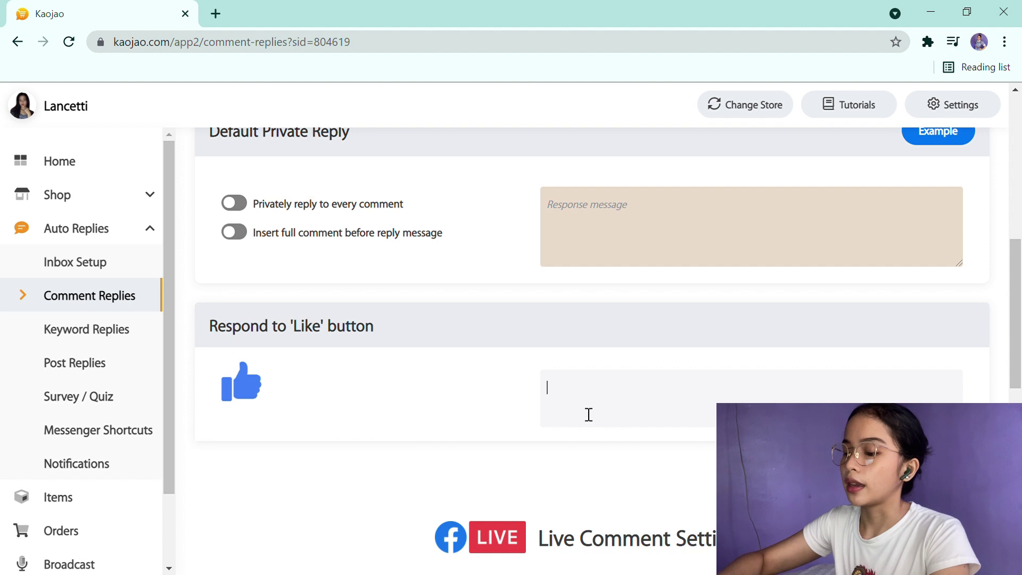
pyautogui.write('Thank you')
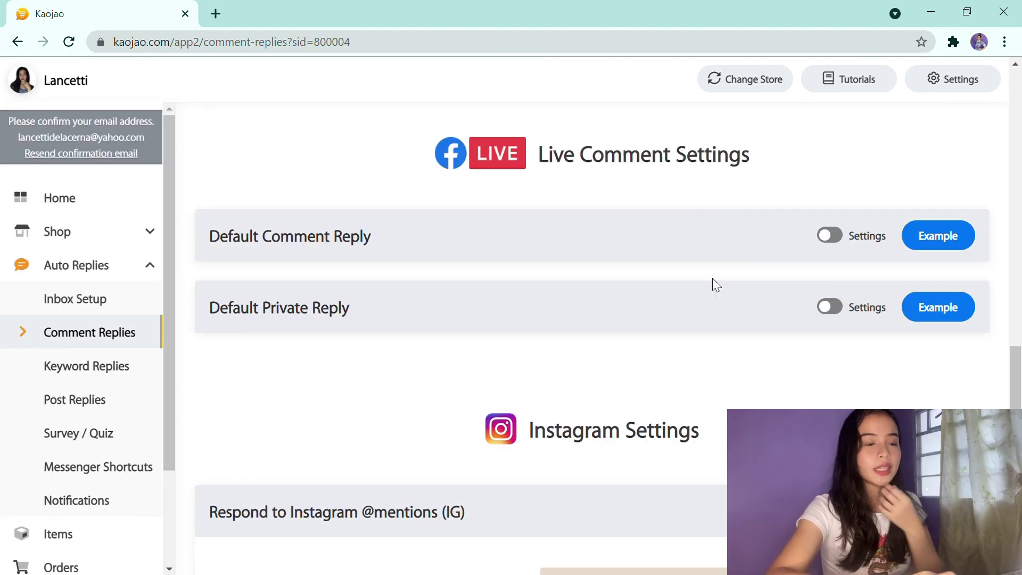
pyautogui.scroll(1, 716, 411)
pyautogui.scroll(1, 716, 411)
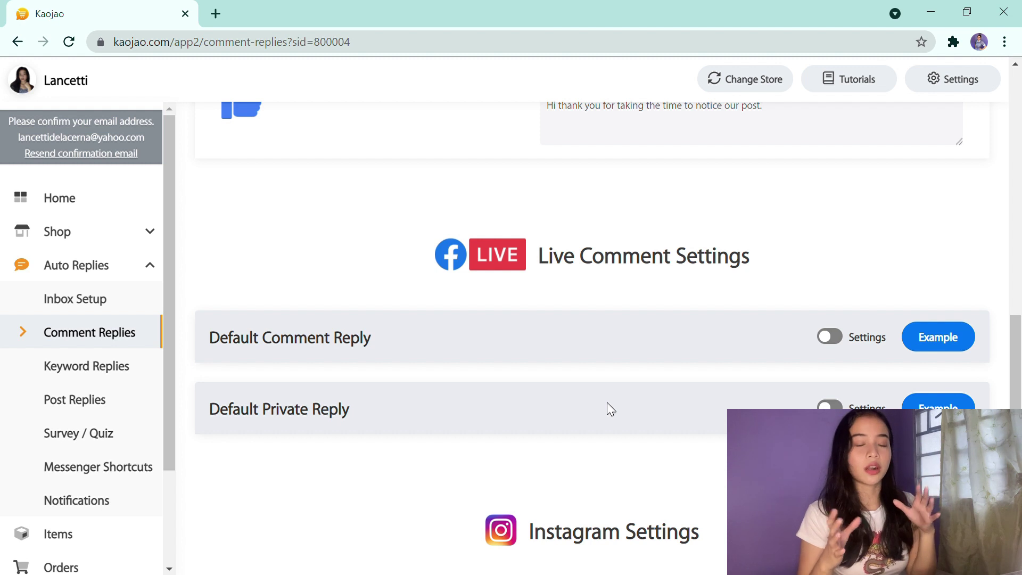
pyautogui.scroll(-3, 479, 364)
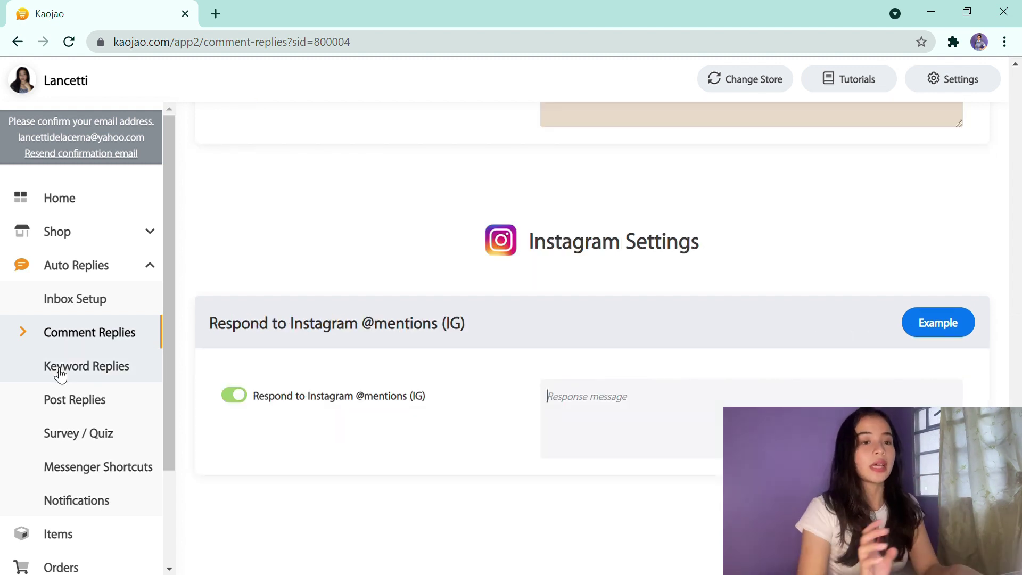
# Step: Enter How?, Interested and How much as keyword tags with their response, then reach the Hide Comments field
pyautogui.click(58, 371)
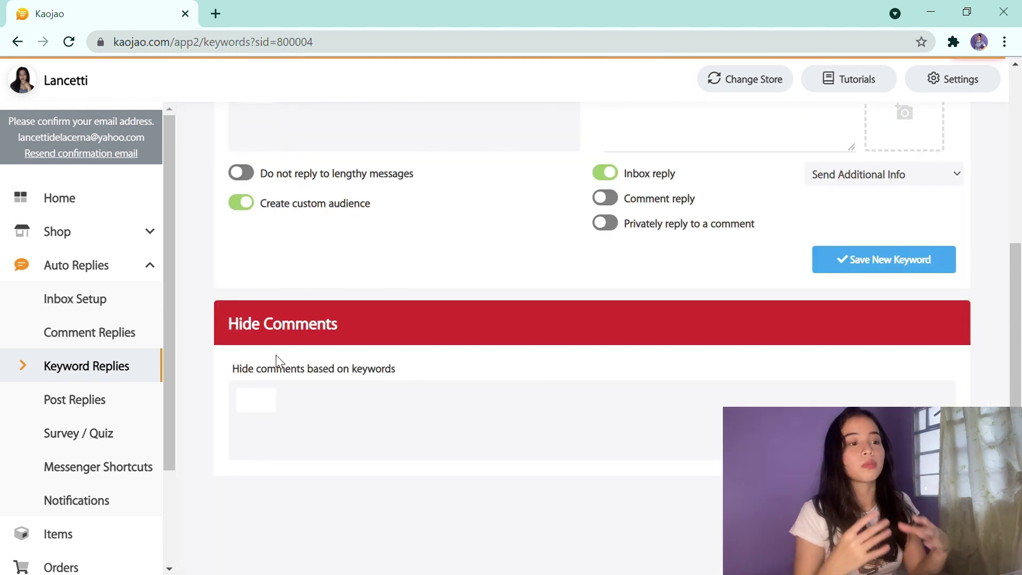
pyautogui.scroll(4, 277, 361)
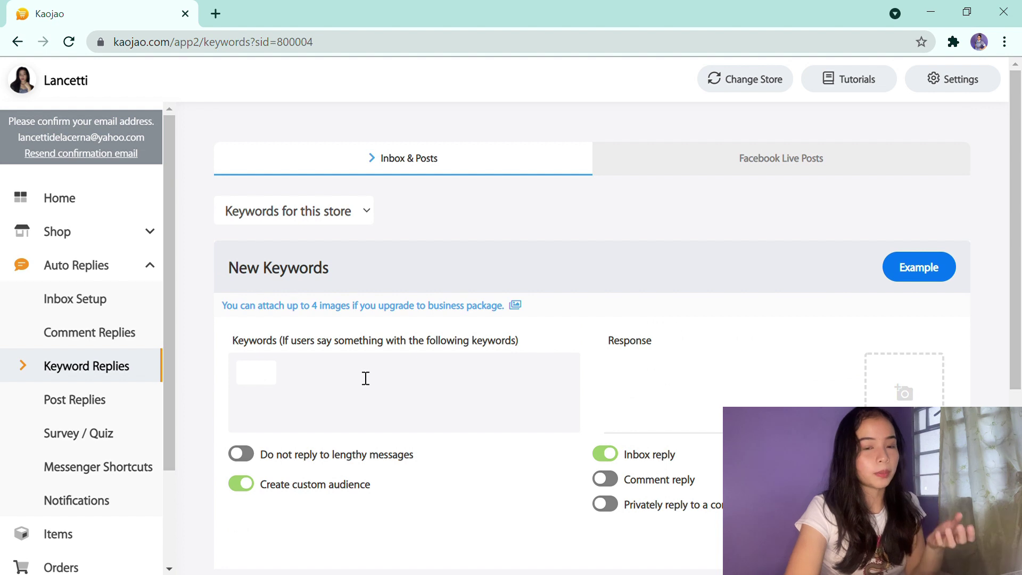
pyautogui.write('H')
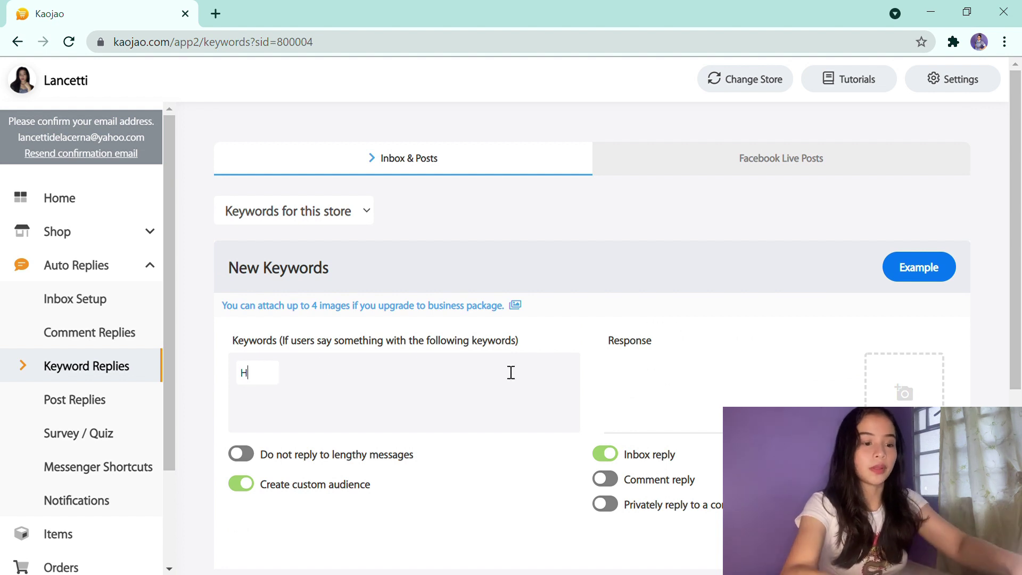
pyautogui.write('ow?')
pyautogui.press('Return')
pyautogui.write('Interested How much')
pyautogui.press('Return')
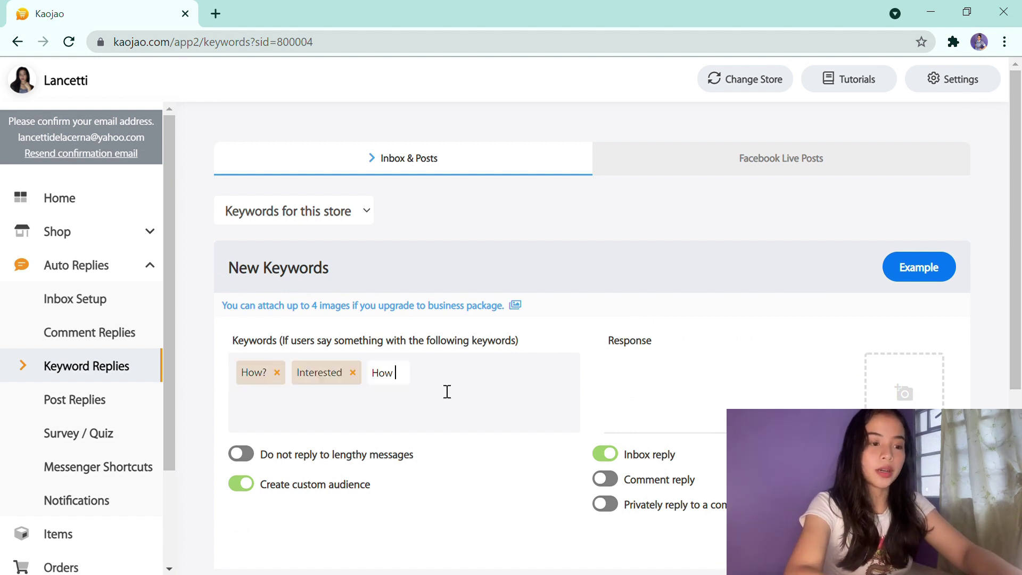
pyautogui.press('Return')
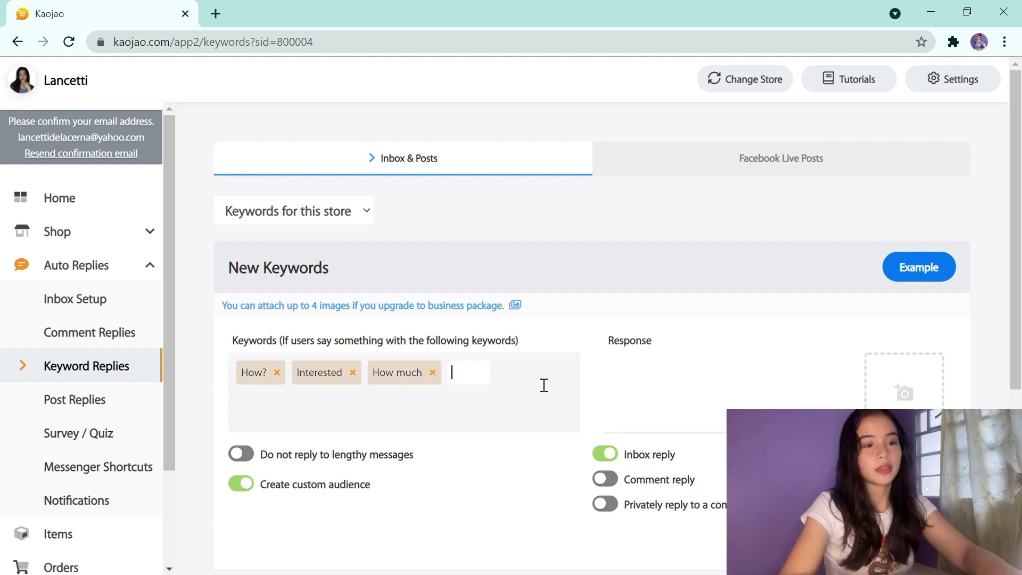
pyautogui.click(681, 401)
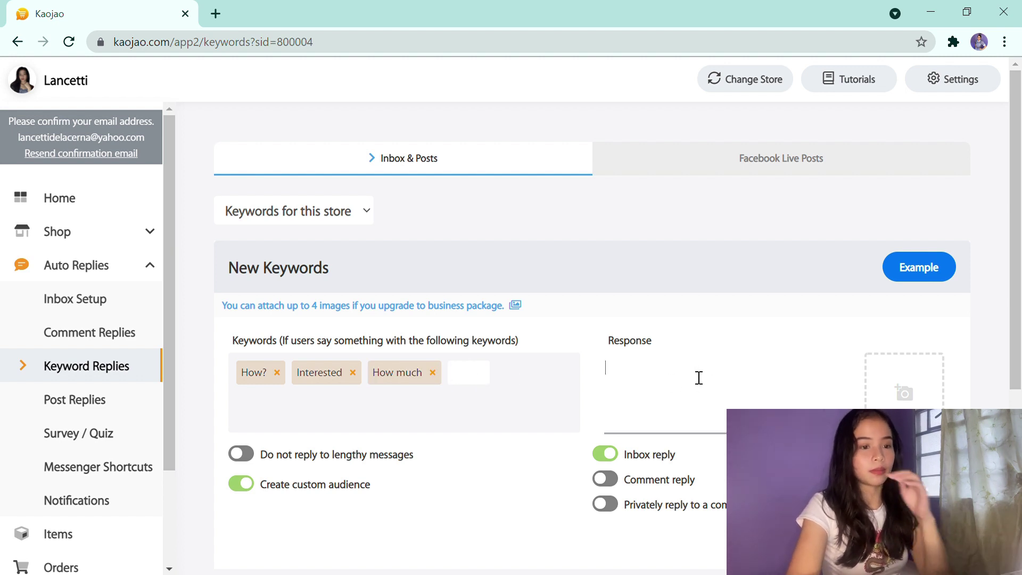
pyautogui.write('Please message us personally')
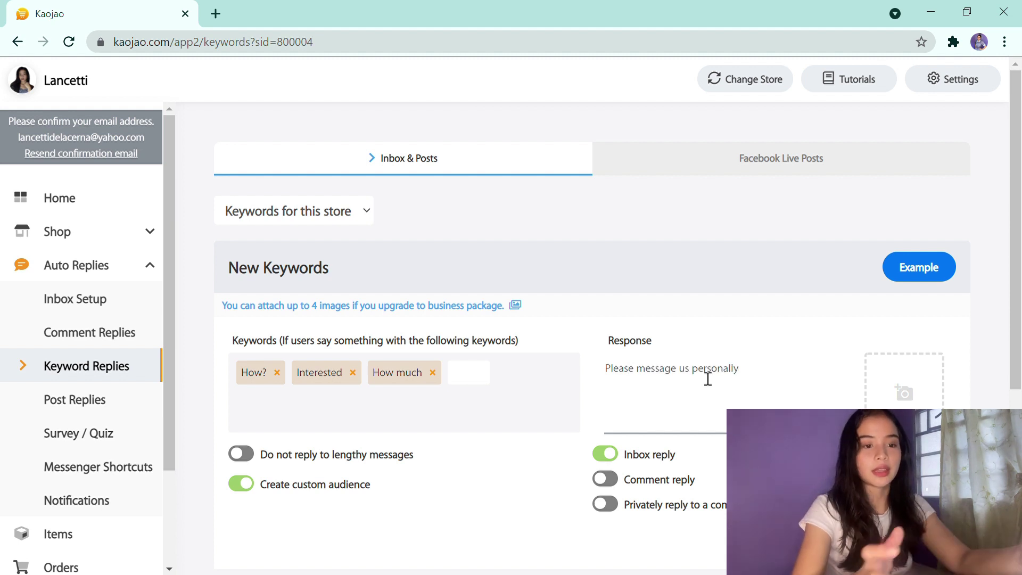
pyautogui.scroll(-3, 427, 403)
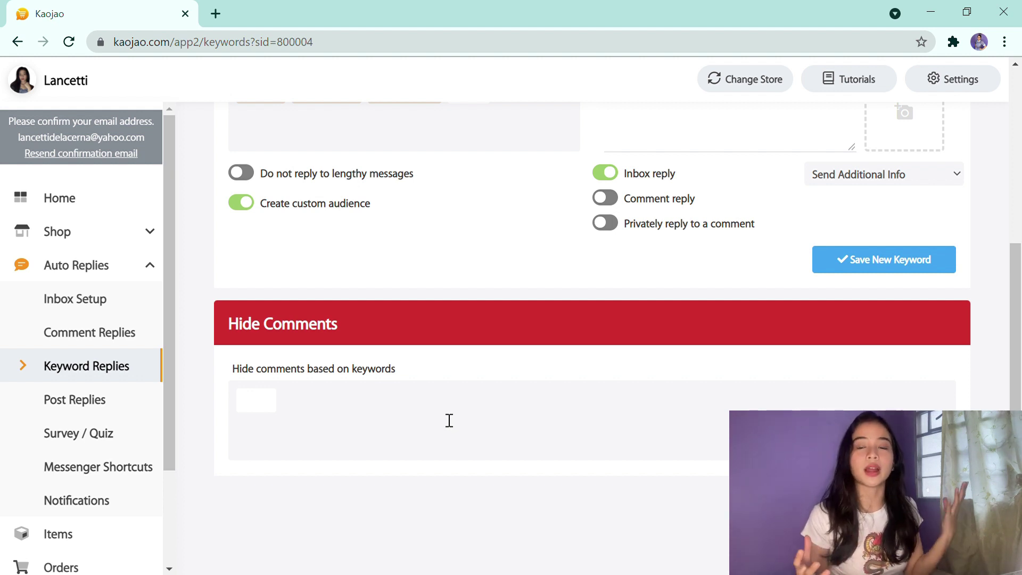
pyautogui.click(273, 406)
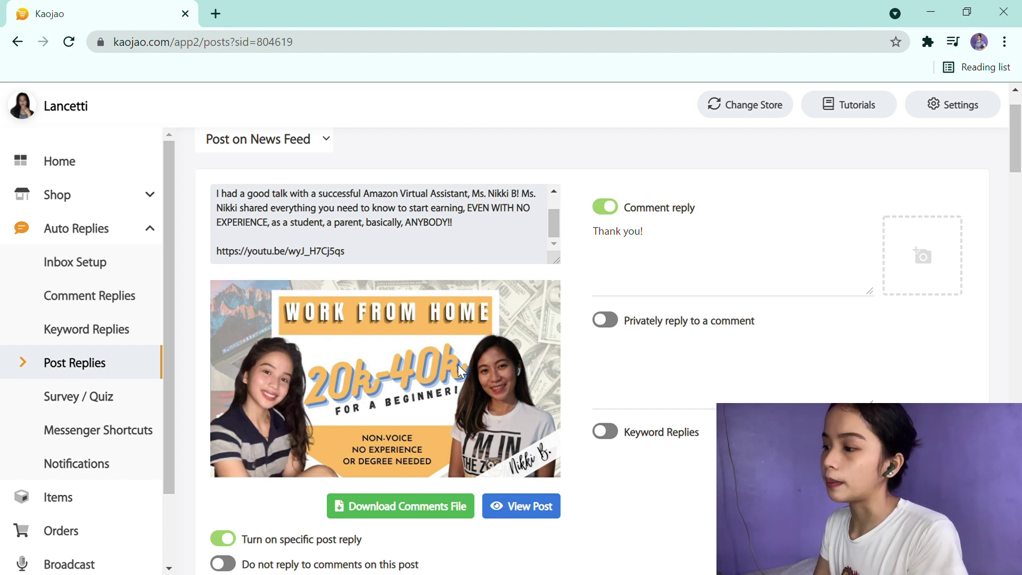
pyautogui.scroll(1, 458, 364)
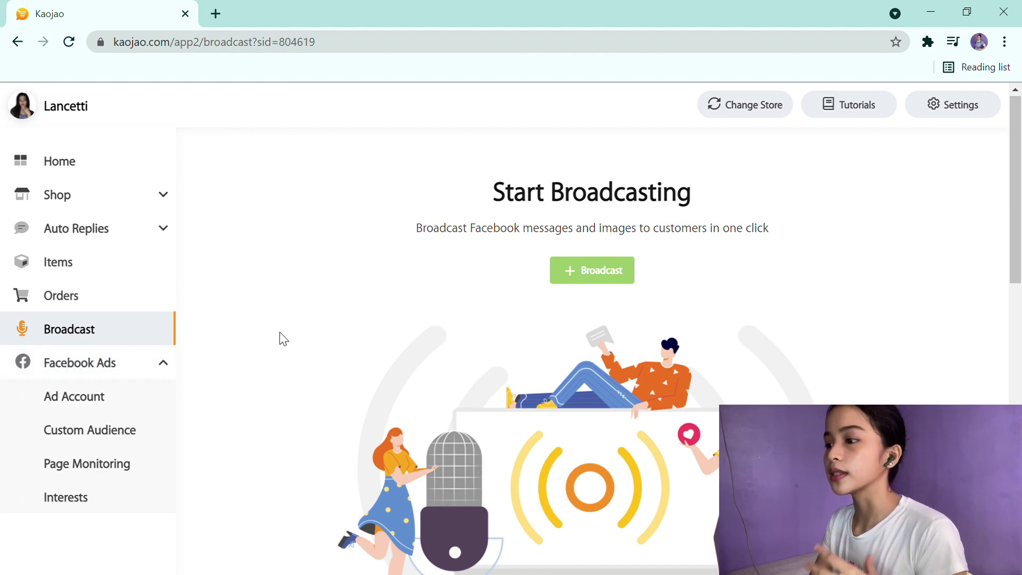
pyautogui.scroll(-2, 559, 336)
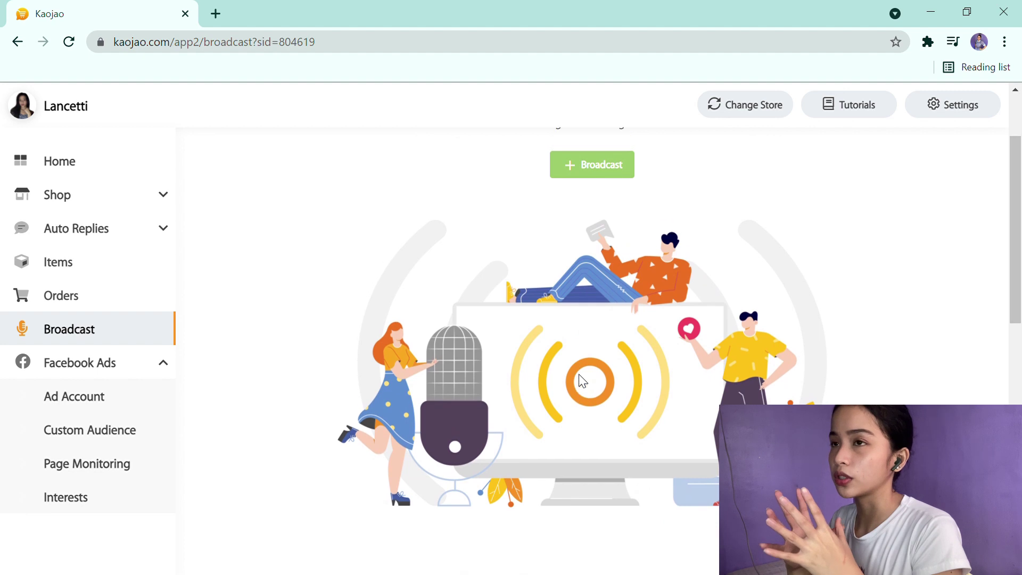
pyautogui.scroll(2, 580, 380)
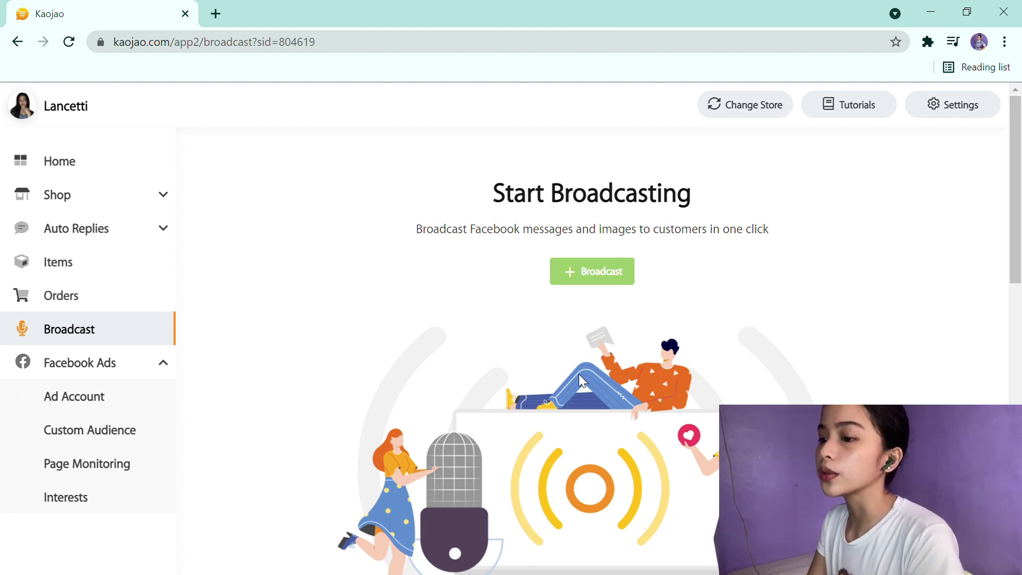
# Step: Review the Custom Audience tool, then Page Monitoring with its competitor search field
pyautogui.click(135, 444)
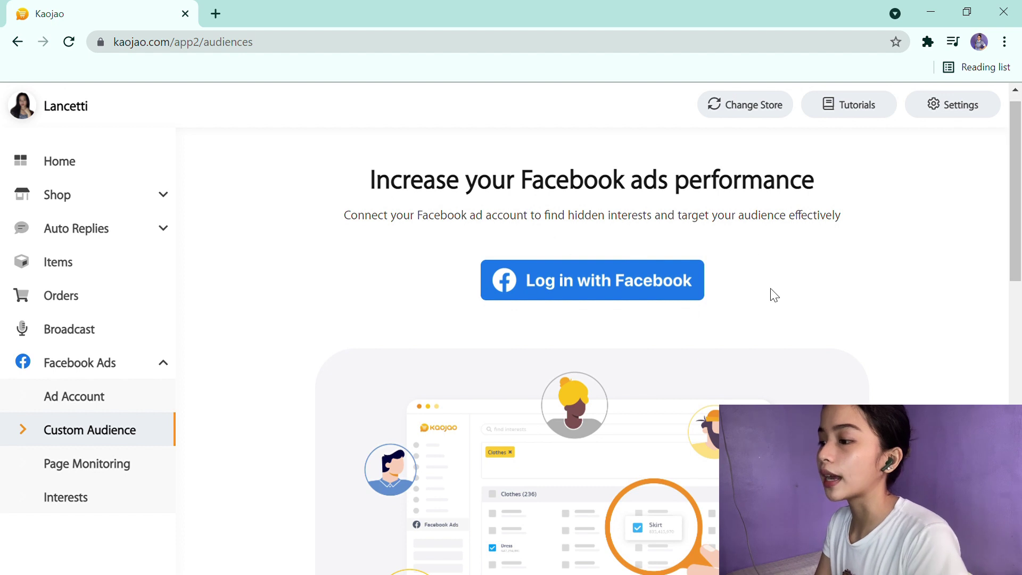
pyautogui.scroll(-2, 533, 336)
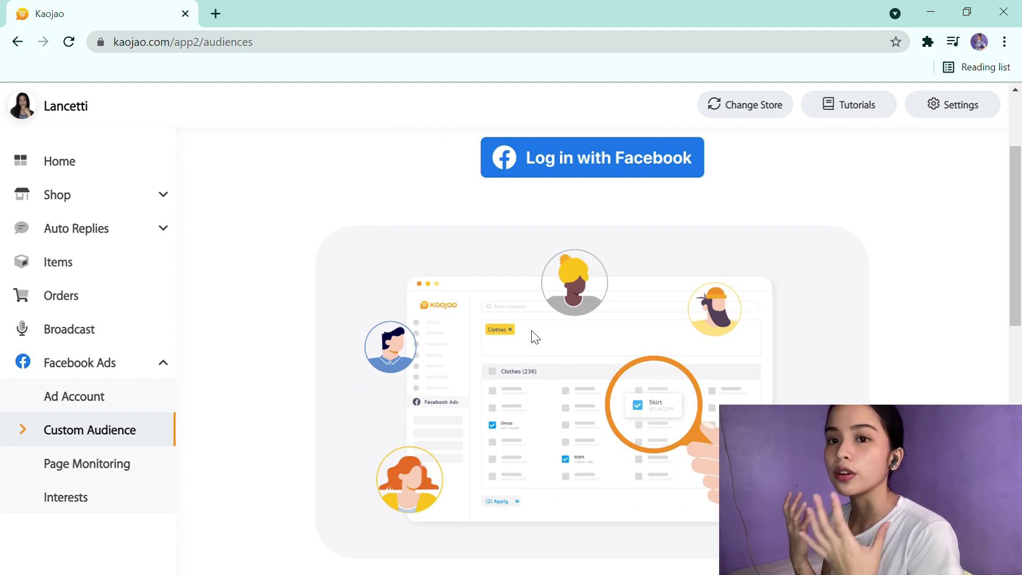
pyautogui.click(150, 473)
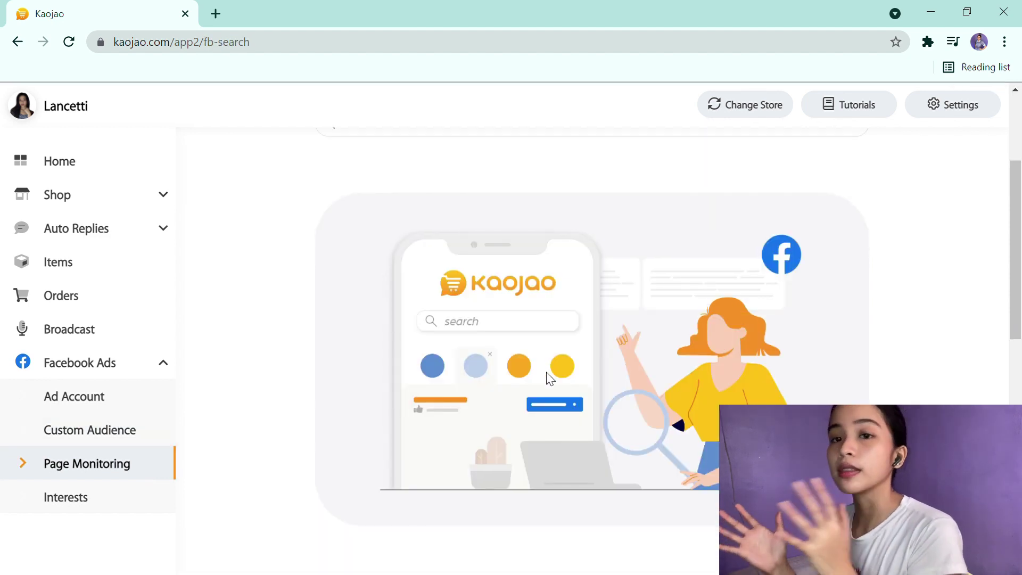
pyautogui.scroll(2, 547, 376)
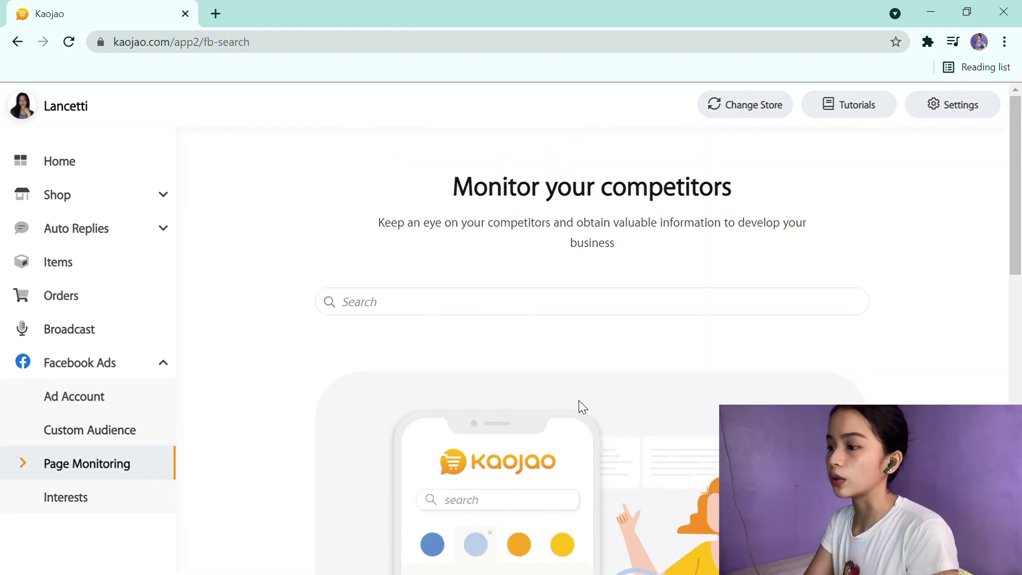
pyautogui.click(588, 303)
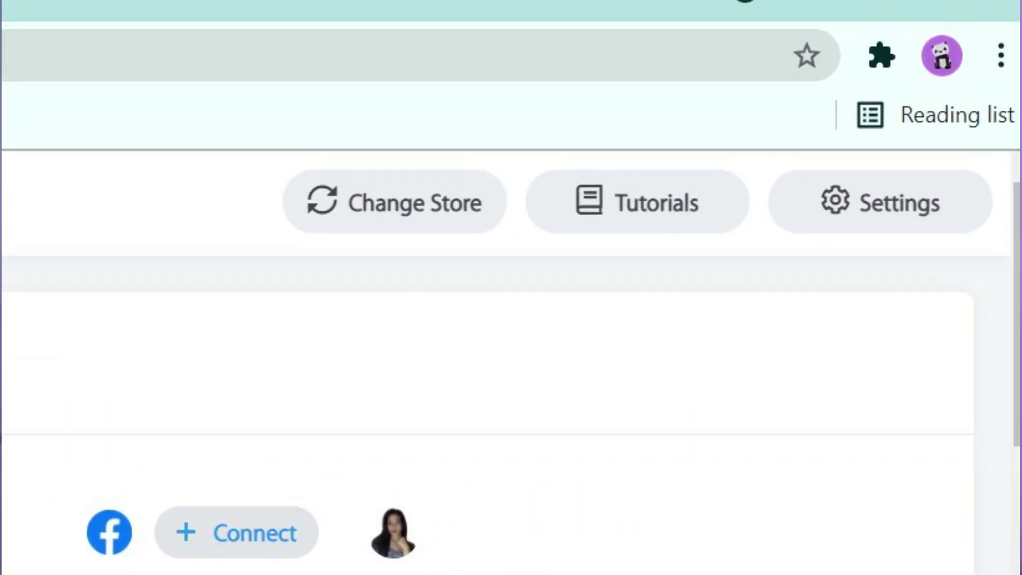
pyautogui.scroll(-2, 369, 312)
pyautogui.scroll(1, 368, 265)
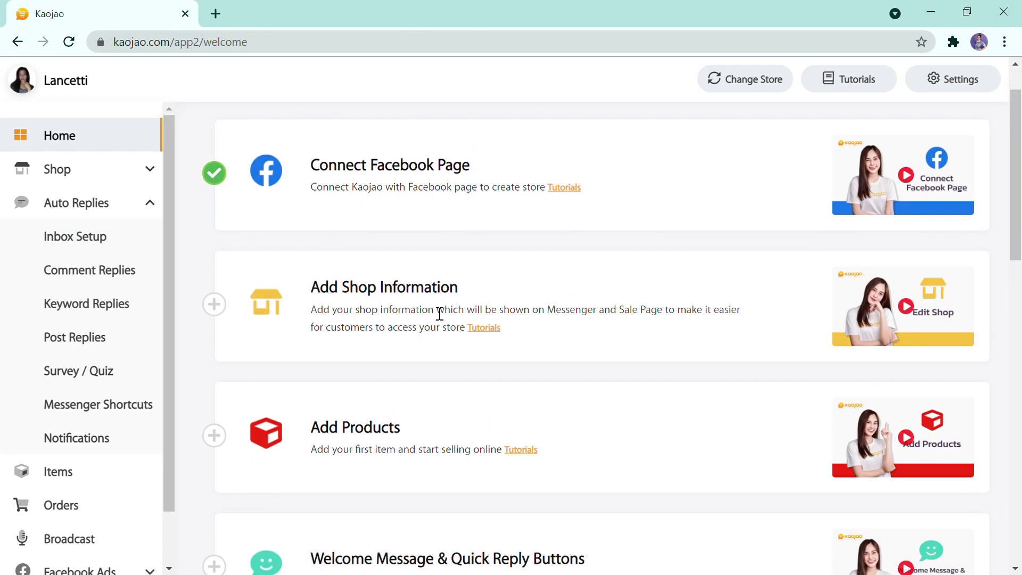
pyautogui.scroll(-2, 439, 313)
pyautogui.scroll(-3, 381, 315)
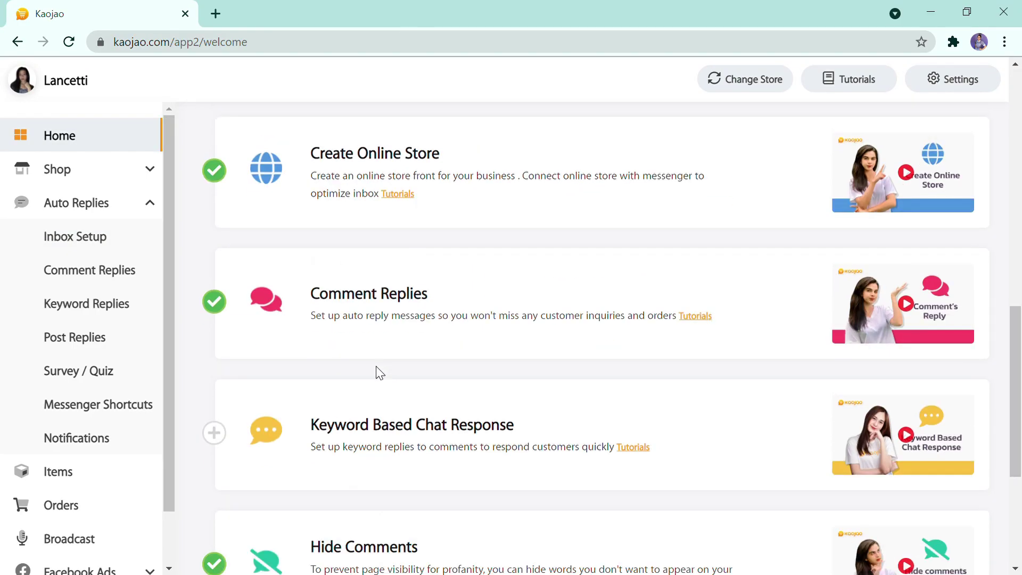